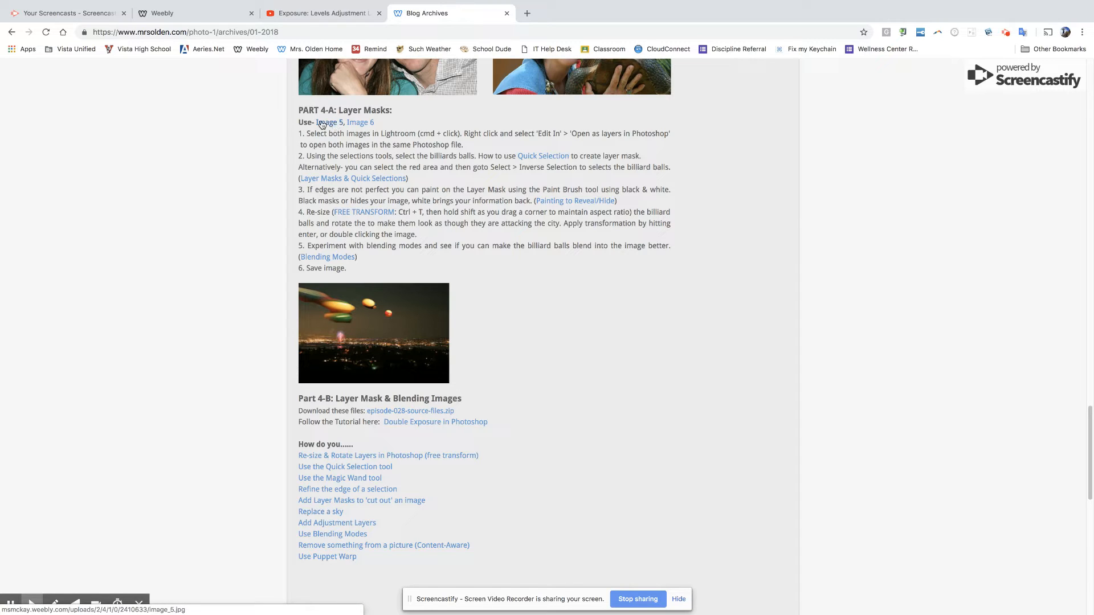
# - Save the linked Image 5 from the Part 4-A assignment as image_5 in the Pictures folder
pyautogui.rightClick(323, 125)
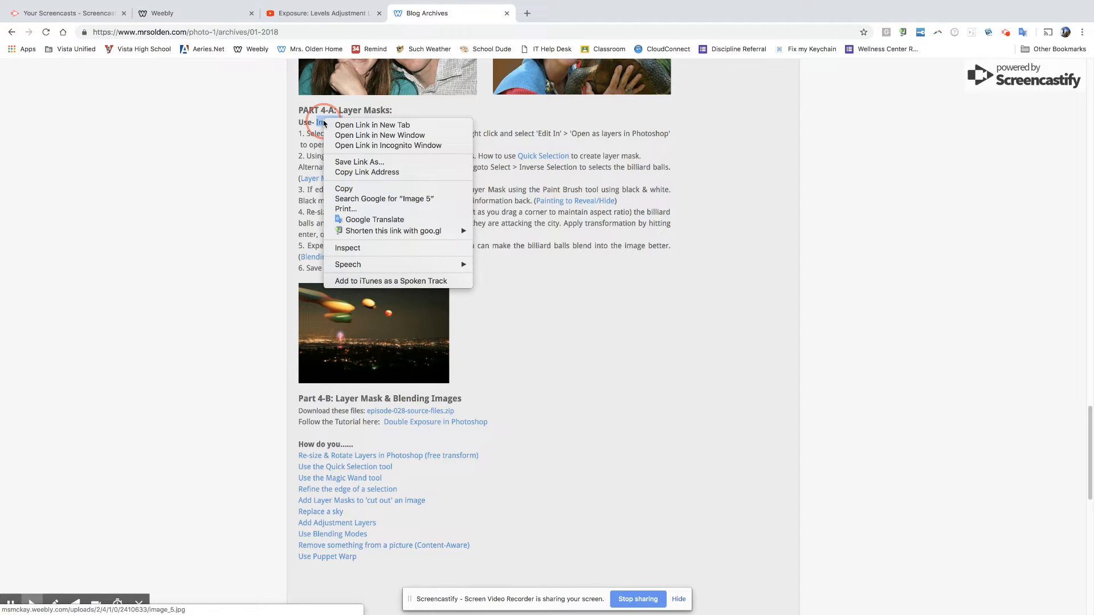
pyautogui.click(369, 163)
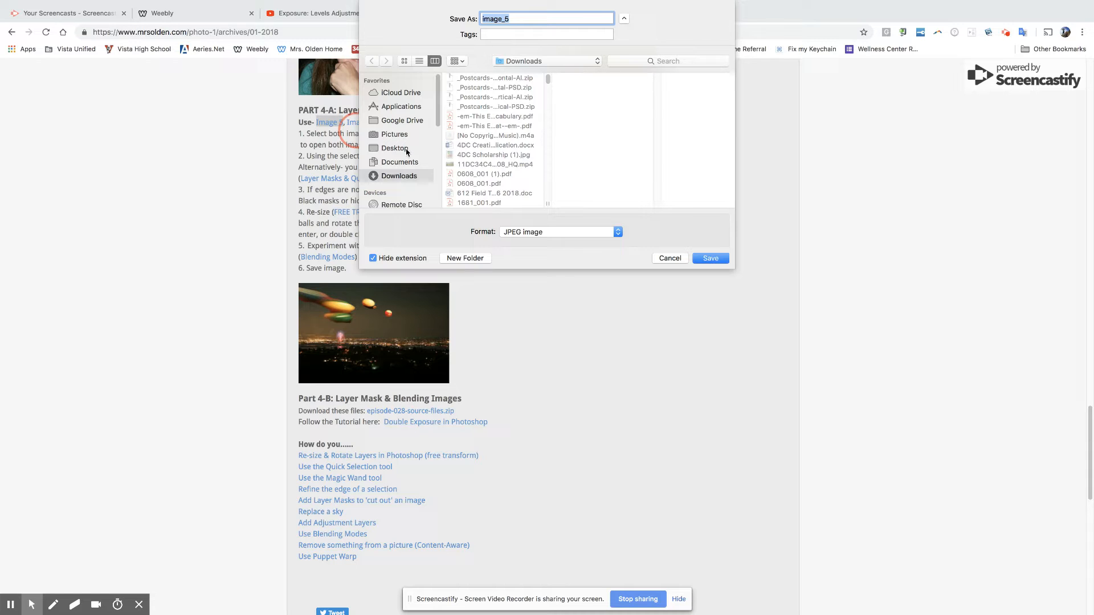
pyautogui.click(395, 135)
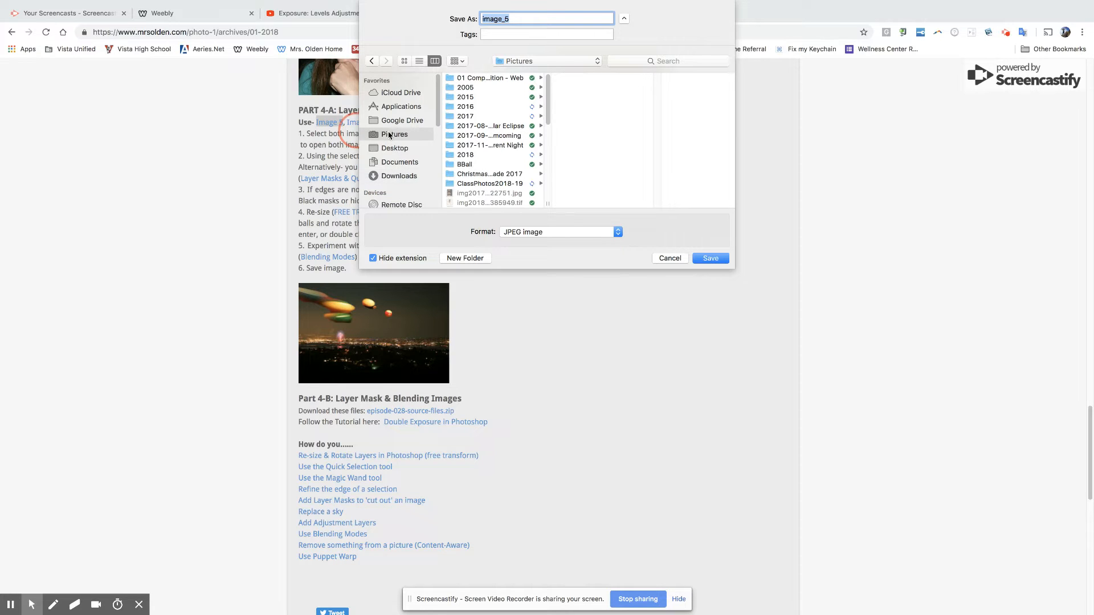
pyautogui.click(577, 61)
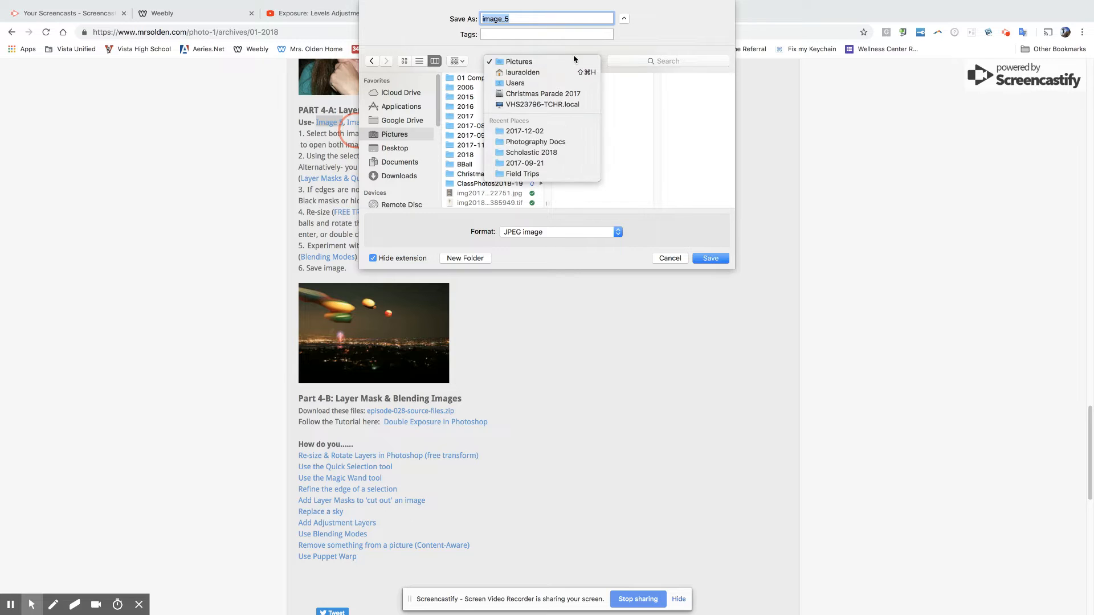
pyautogui.click(518, 73)
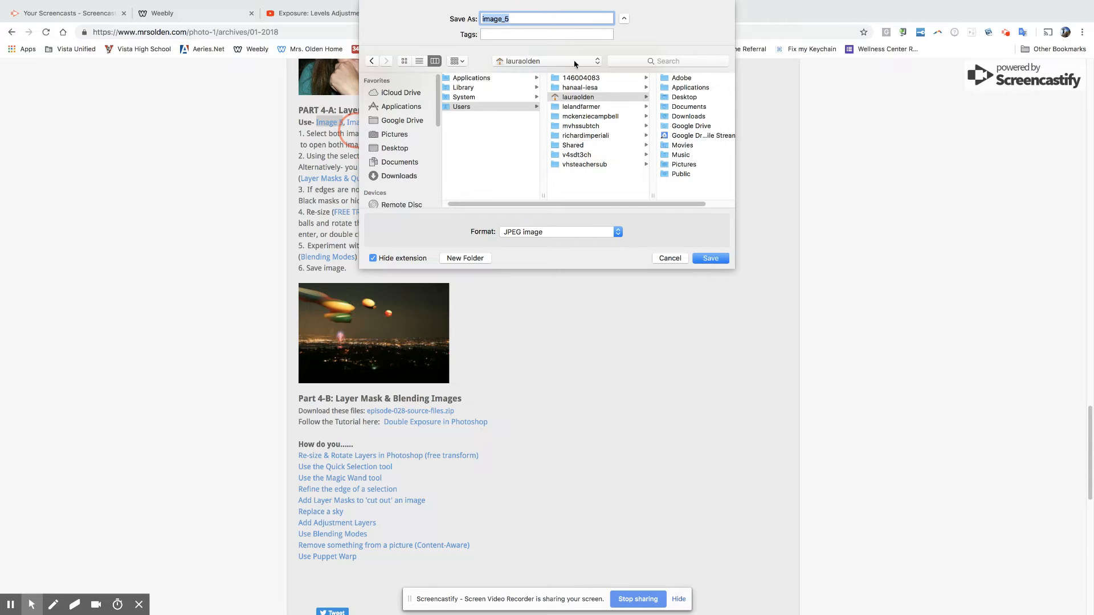
pyautogui.click(605, 97)
pyautogui.click(650, 165)
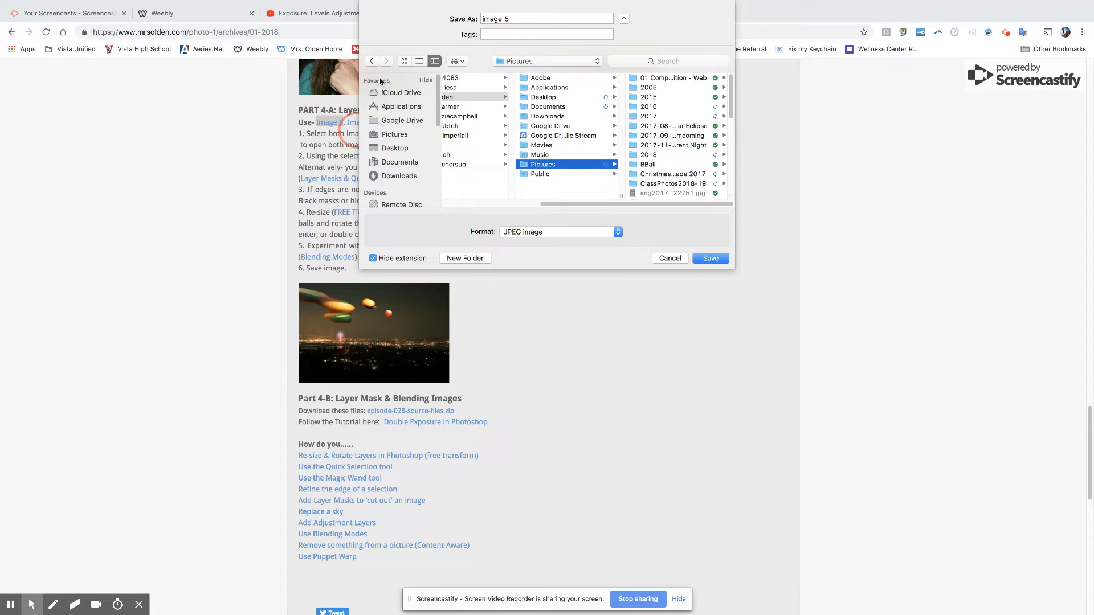
pyautogui.moveTo(525, 167)
pyautogui.mouseDown()
pyautogui.moveTo(397, 162)
pyautogui.moveTo(537, 170)
pyautogui.mouseUp()
pyautogui.click(712, 260)
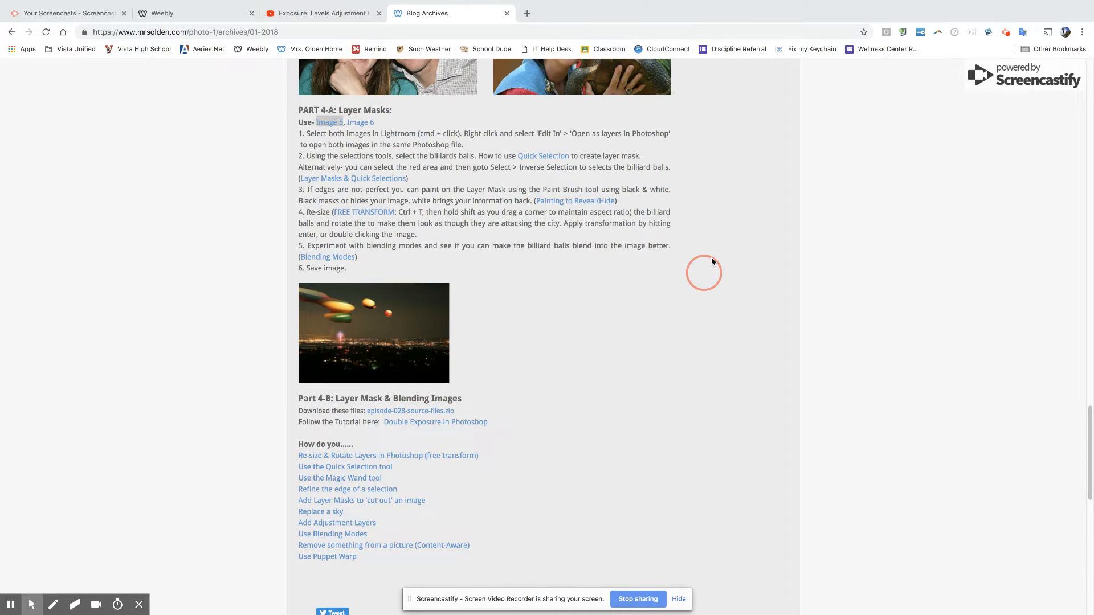
# - Save the linked Image 6 as image_6 in the Pictures folder and switch to Lightroom Classic
pyautogui.rightClick(363, 122)
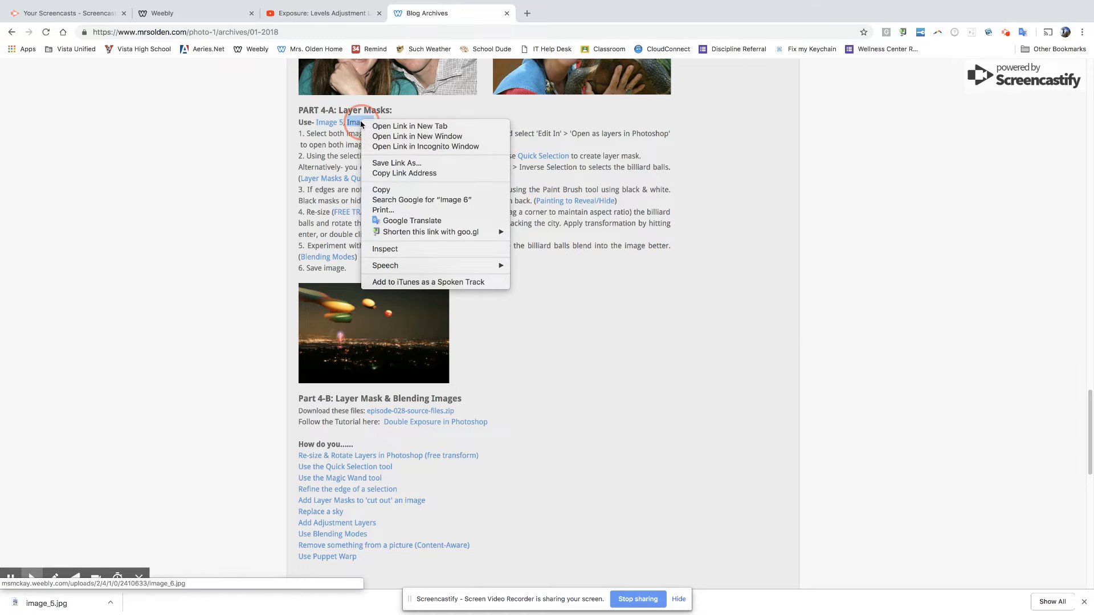
pyautogui.click(405, 169)
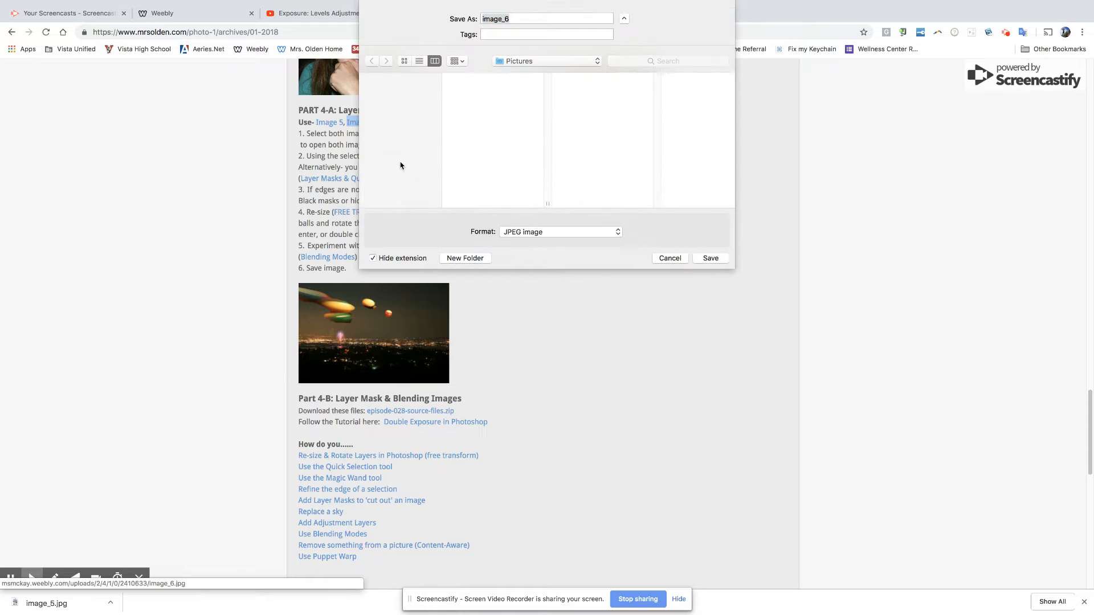
pyautogui.click(704, 262)
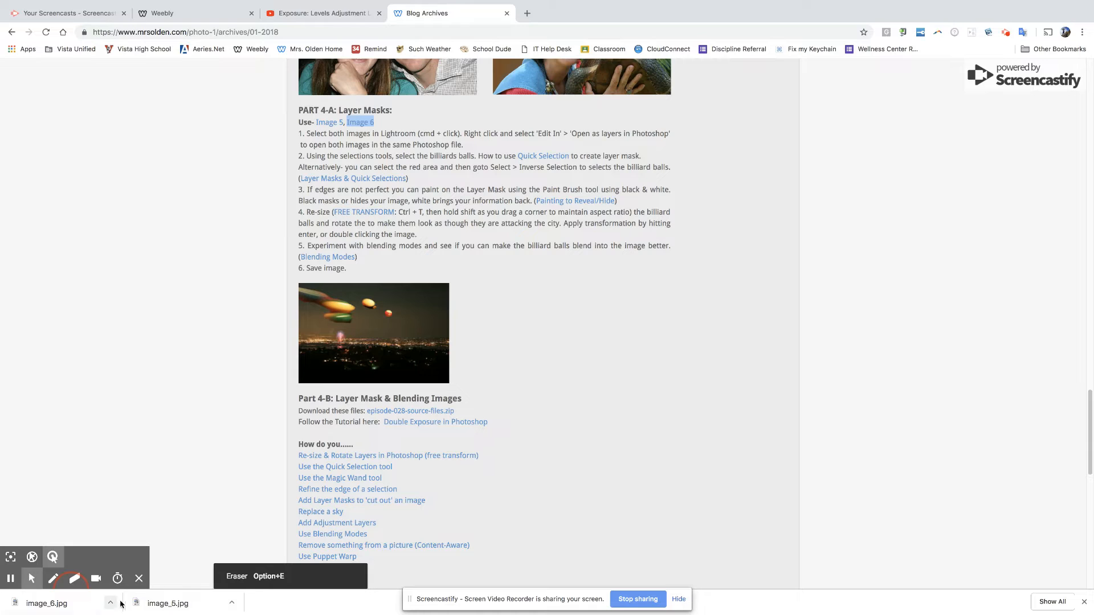
pyautogui.press('super+Tab')
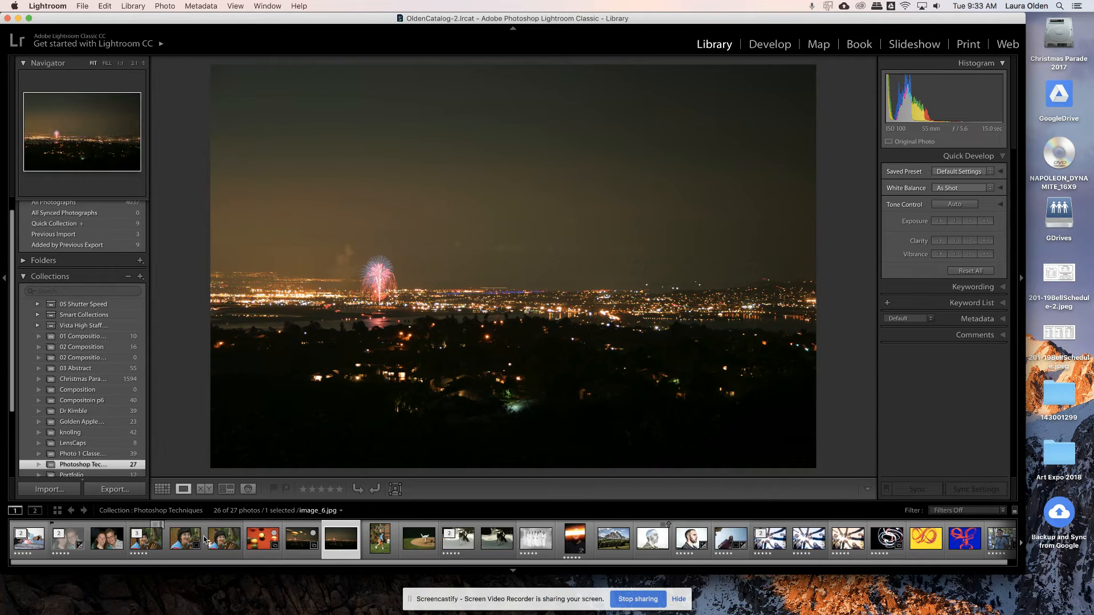
pyautogui.click(39, 490)
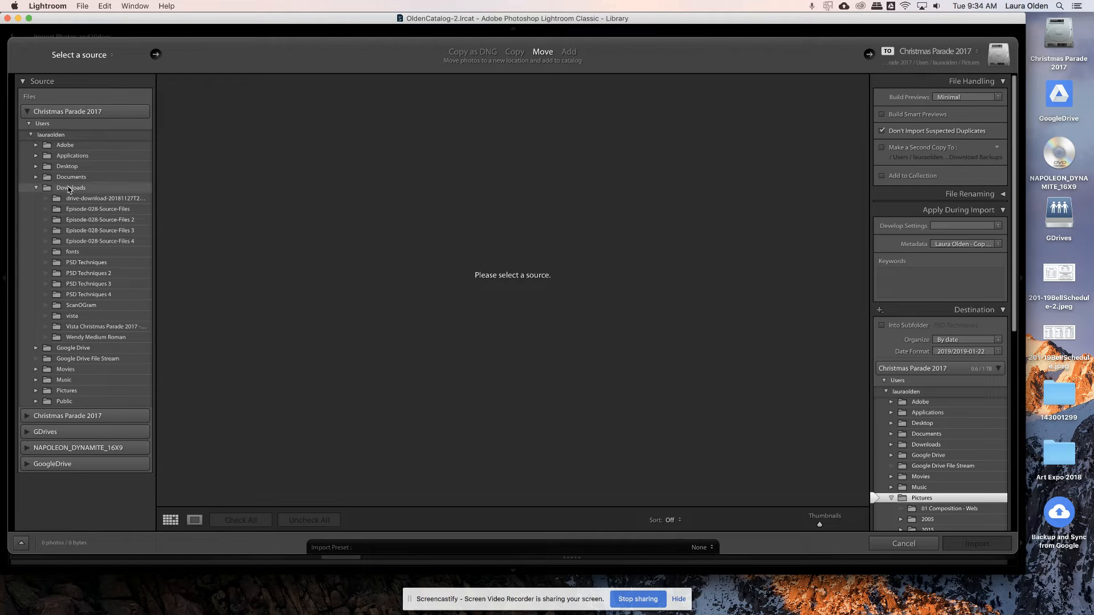
pyautogui.click(35, 188)
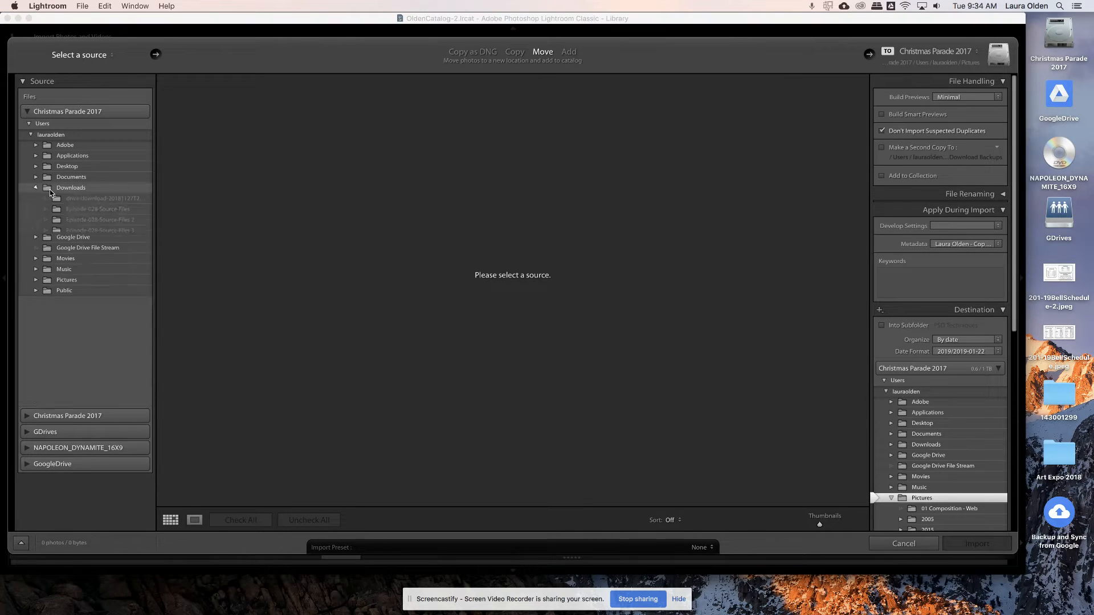
pyautogui.click(36, 242)
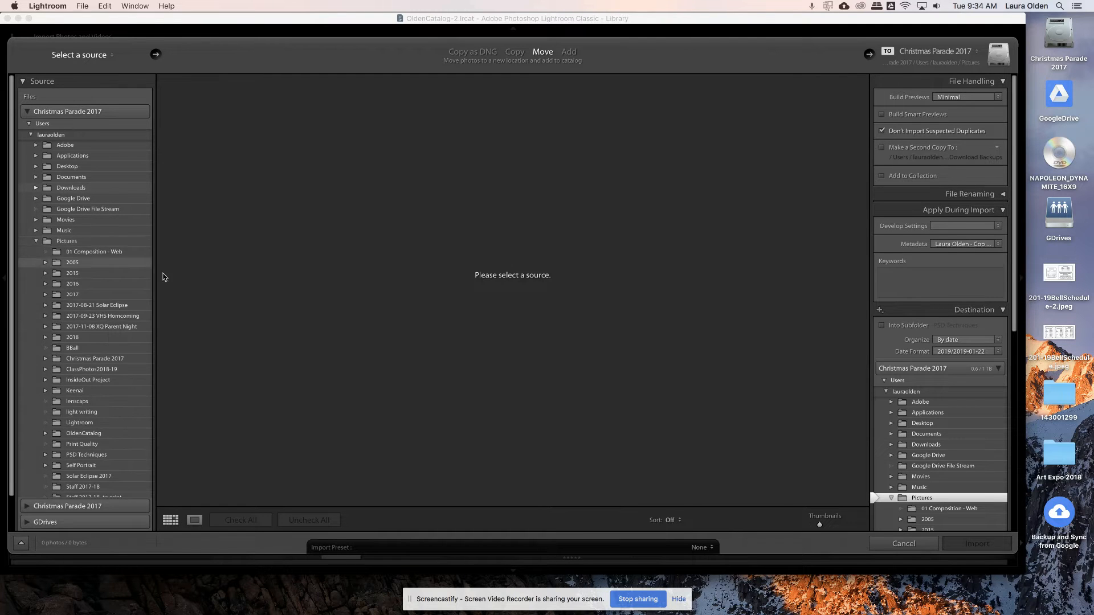
pyautogui.click(80, 240)
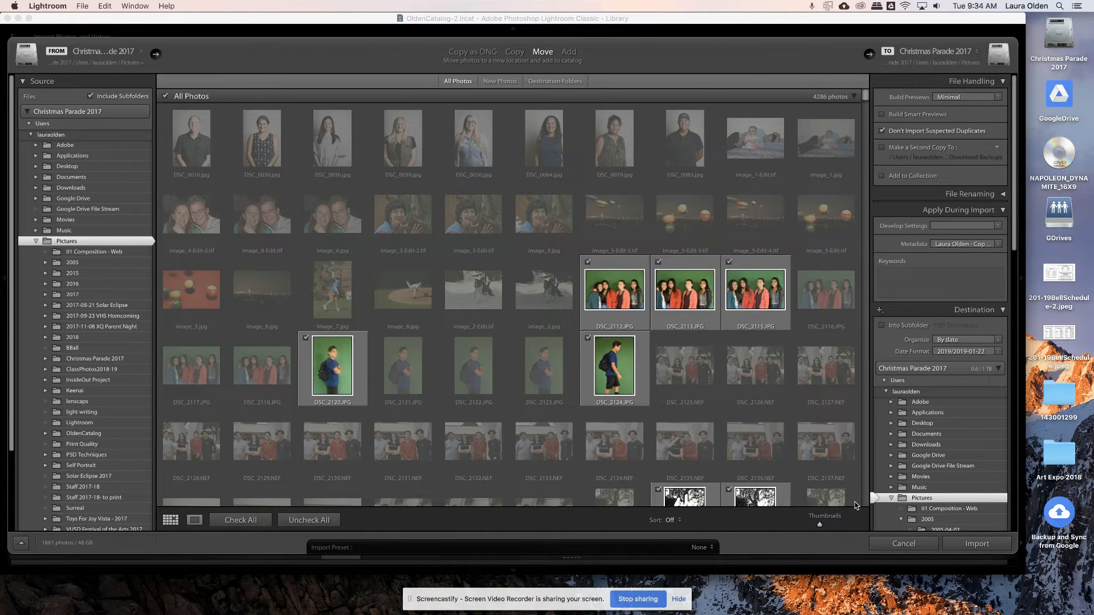
pyautogui.moveTo(868, 95); pyautogui.dragTo(860, 522)
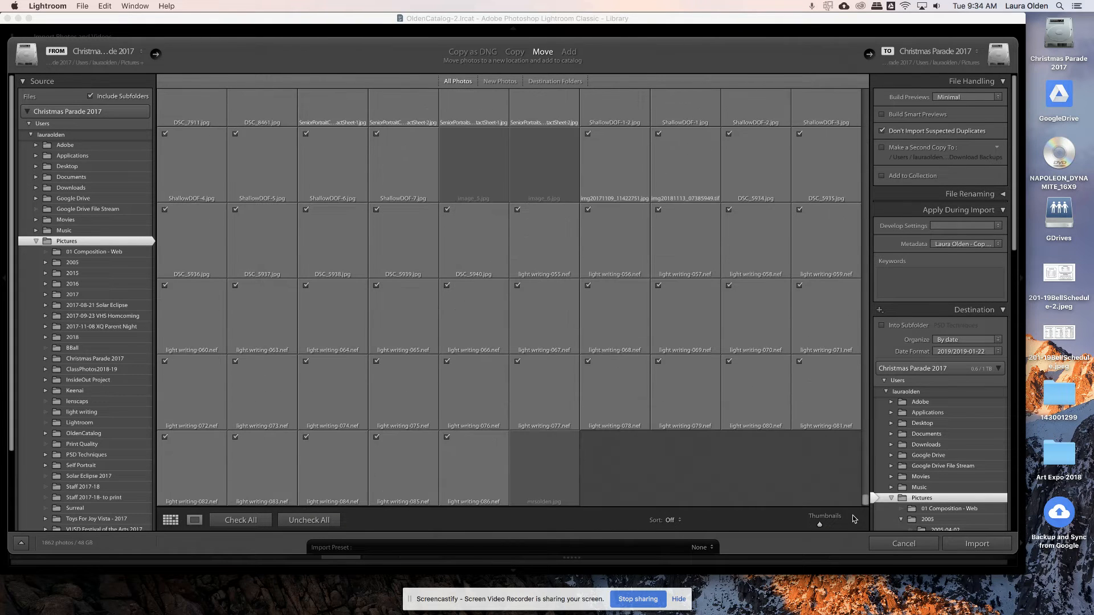
pyautogui.moveTo(865, 501); pyautogui.dragTo(862, 191)
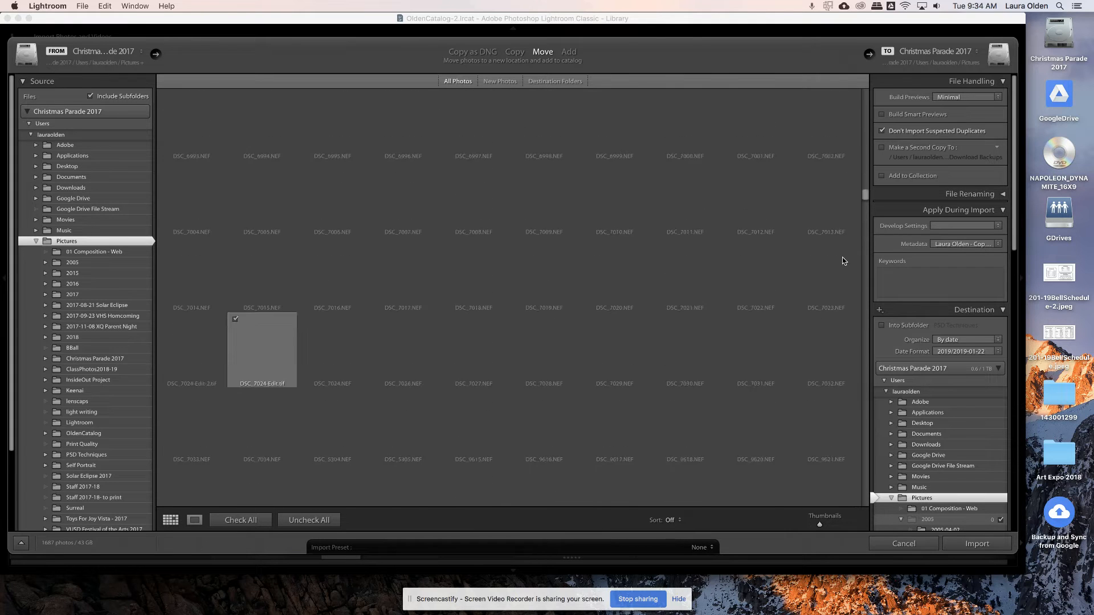
pyautogui.scroll(-10, 842, 258)
pyautogui.scroll(-5, 849, 461)
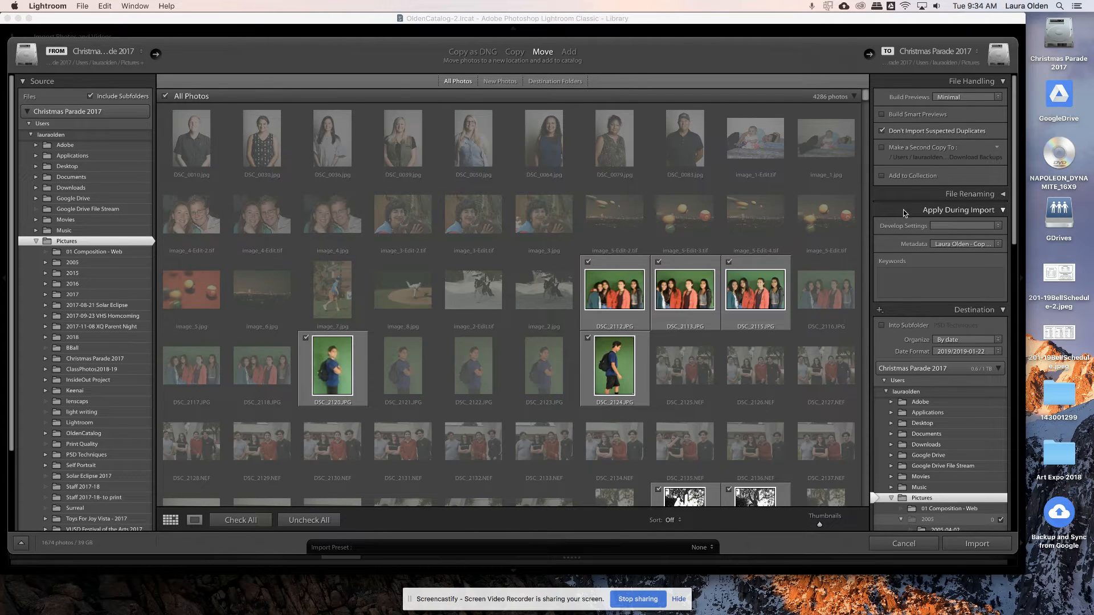
pyautogui.click(883, 131)
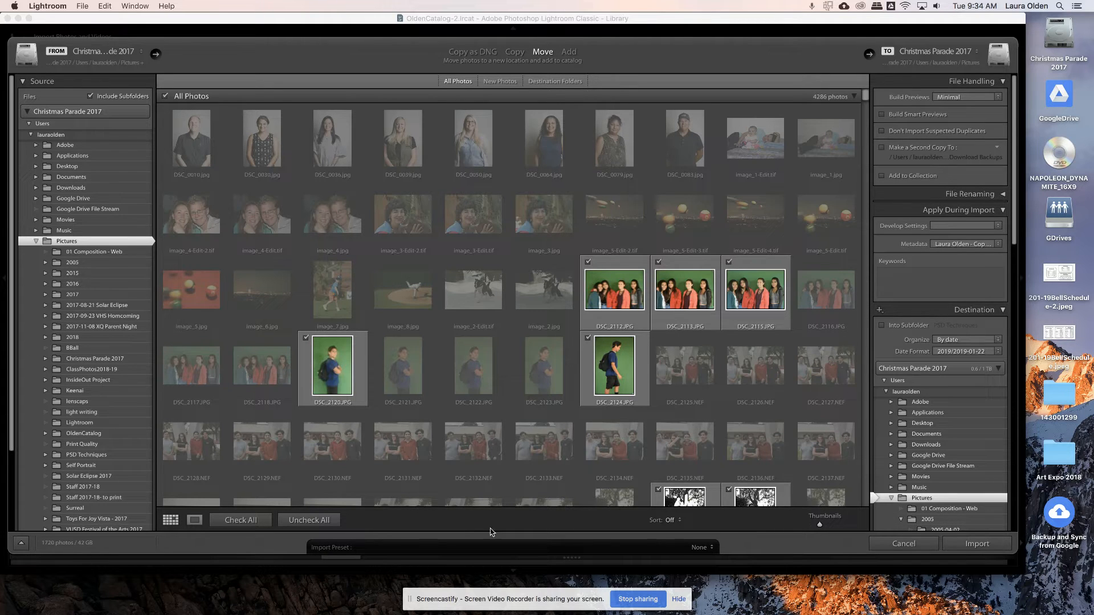
pyautogui.click(301, 525)
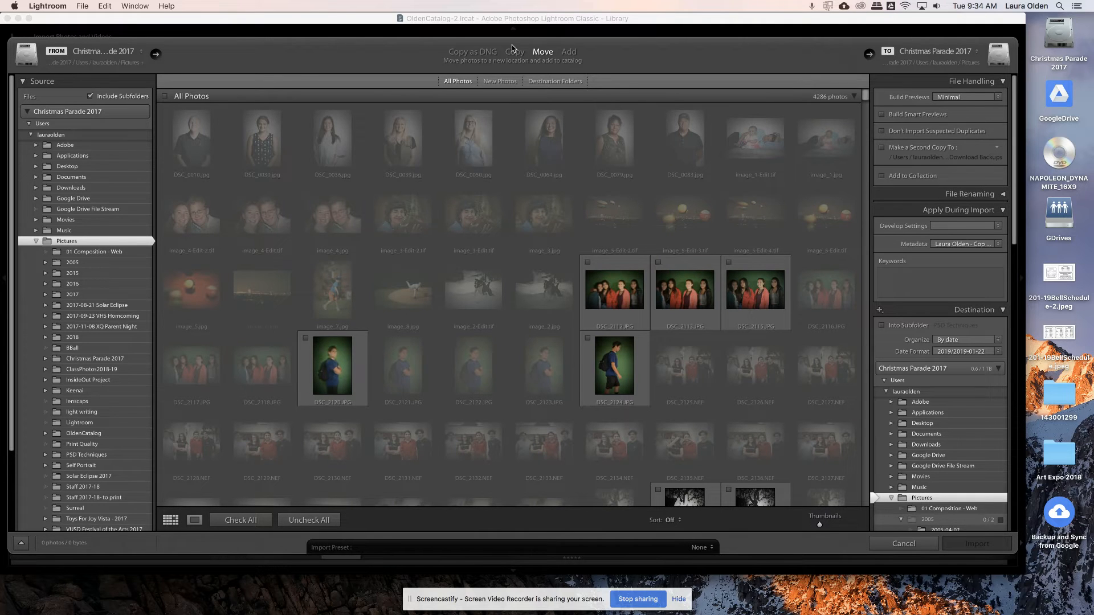
pyautogui.click(568, 52)
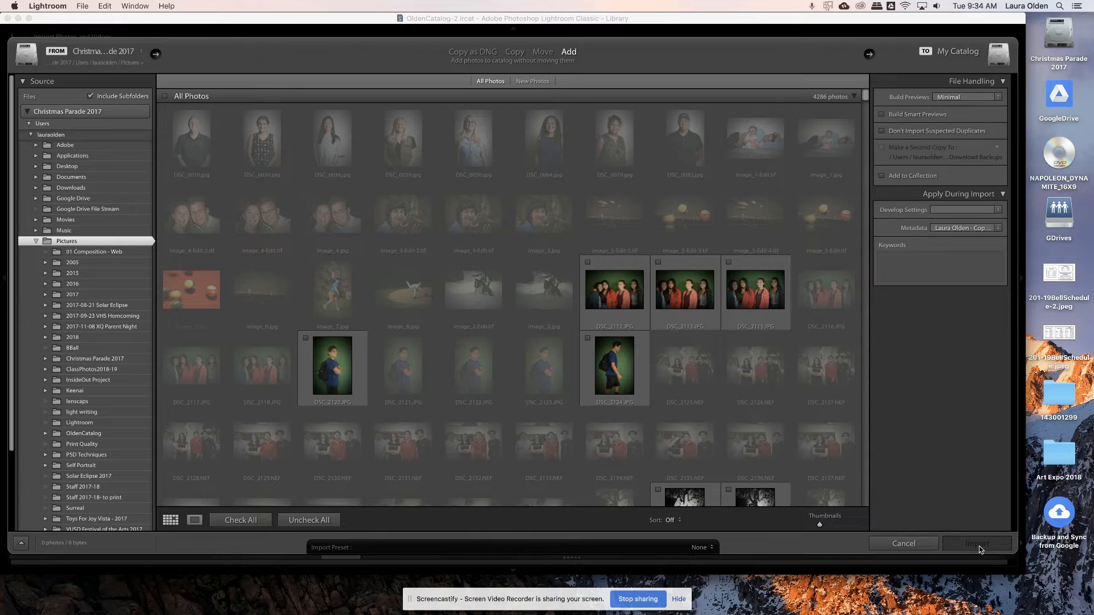
pyautogui.click(904, 543)
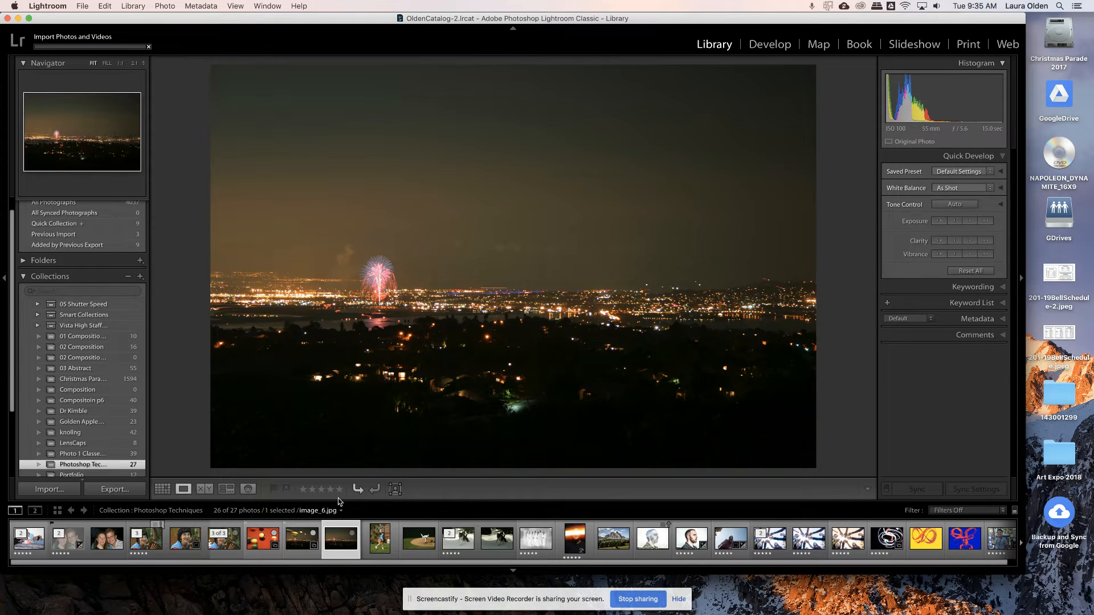
# - Open image_5.jpg and image_6.jpg together as layers in one Photoshop document and switch to Photoshop
pyautogui.click(266, 544)
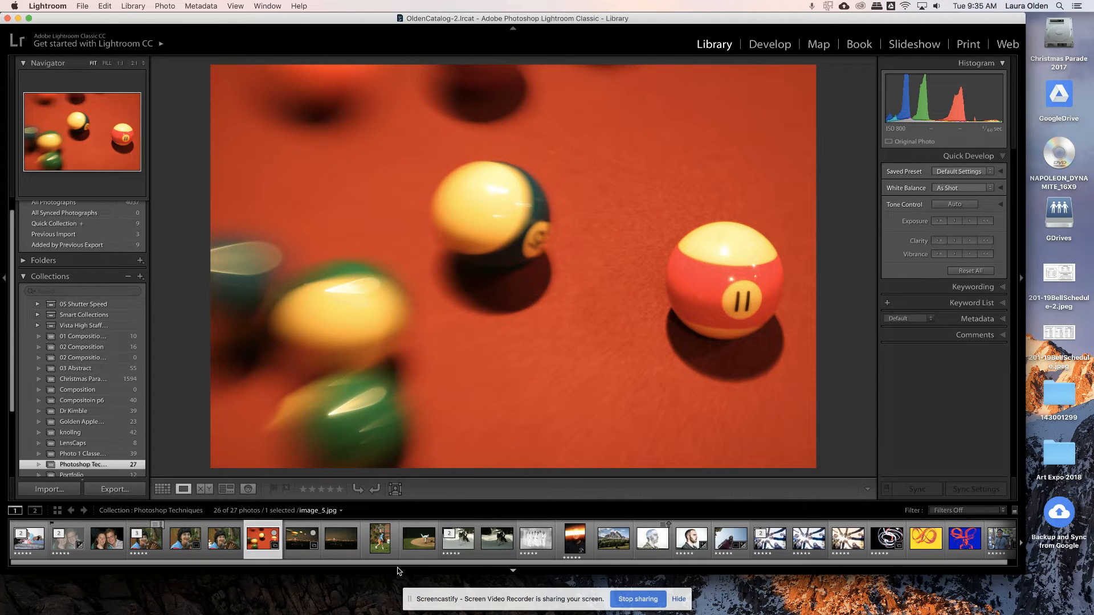
pyautogui.keyDown('super'); pyautogui.click(338, 543); pyautogui.keyUp('super')
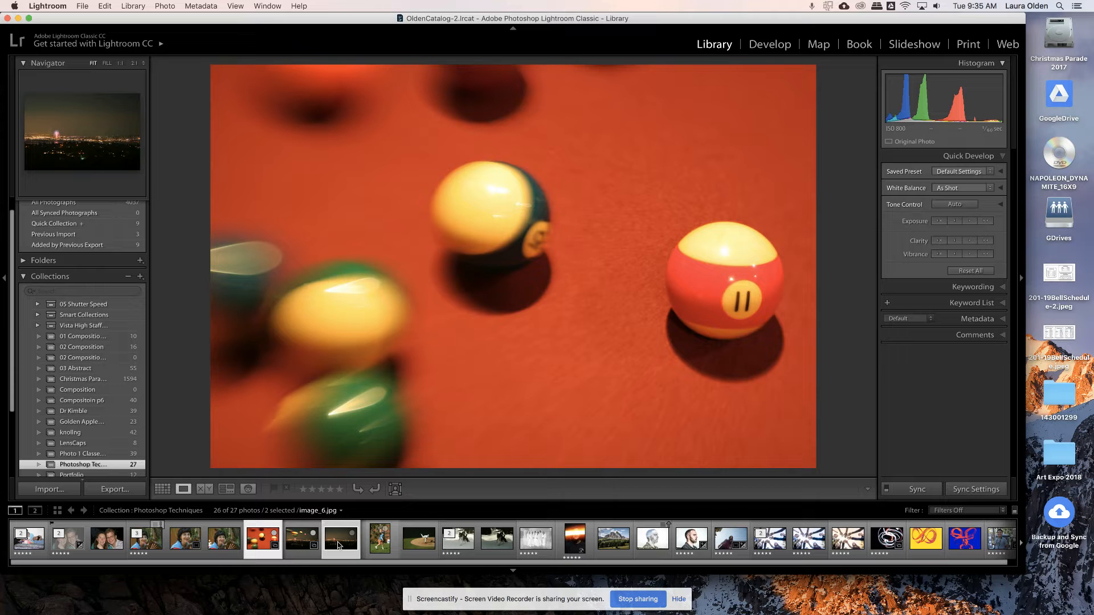
pyautogui.rightClick(338, 545)
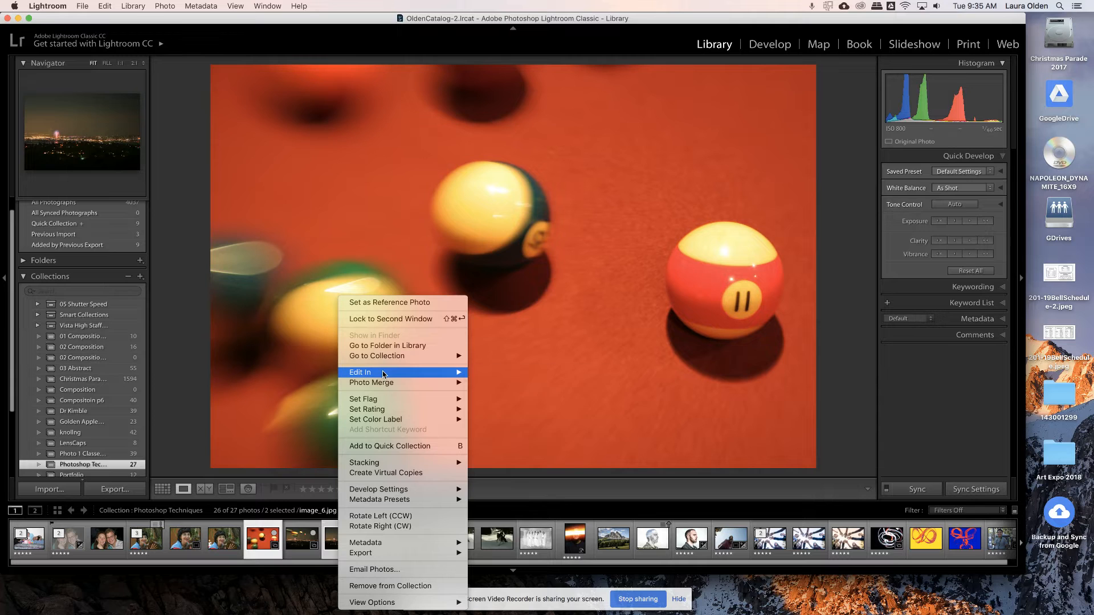
pyautogui.moveTo(383, 375)
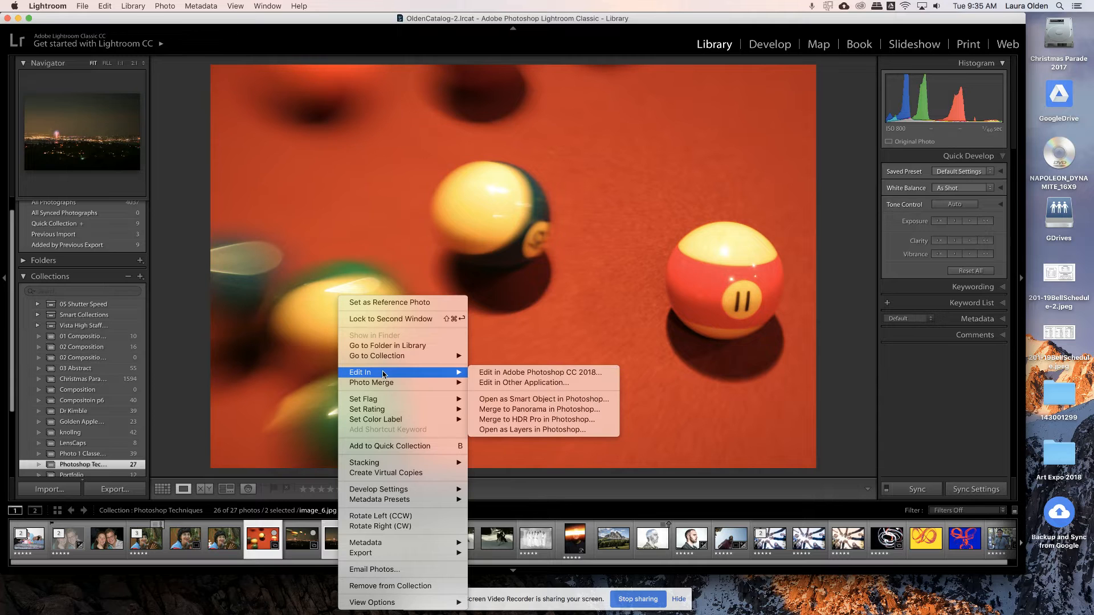
pyautogui.click(549, 433)
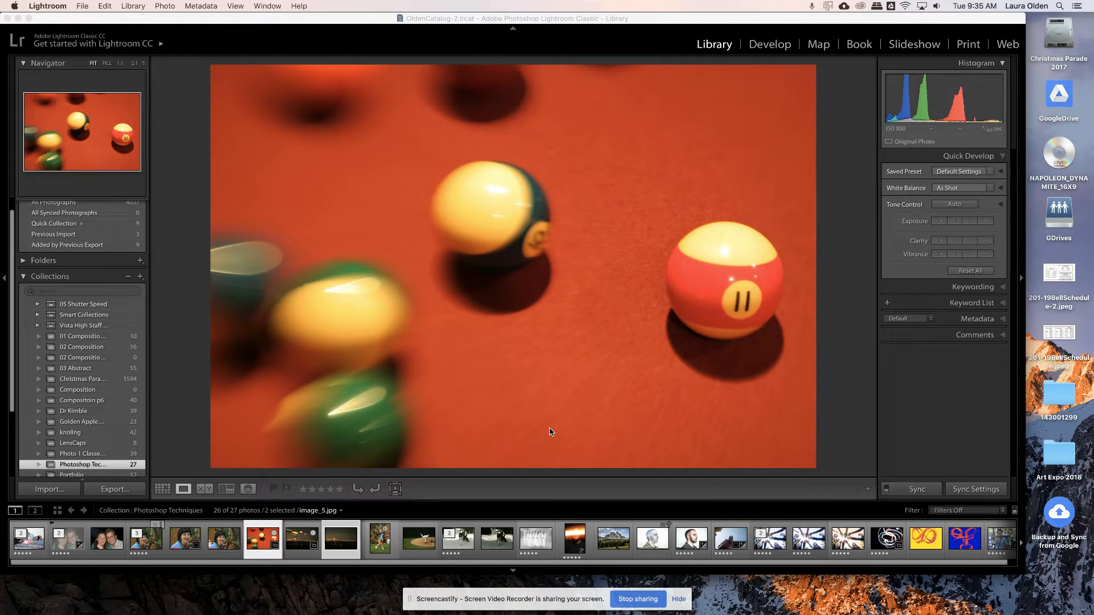
pyautogui.moveTo(461, 613)
pyautogui.click(417, 593)
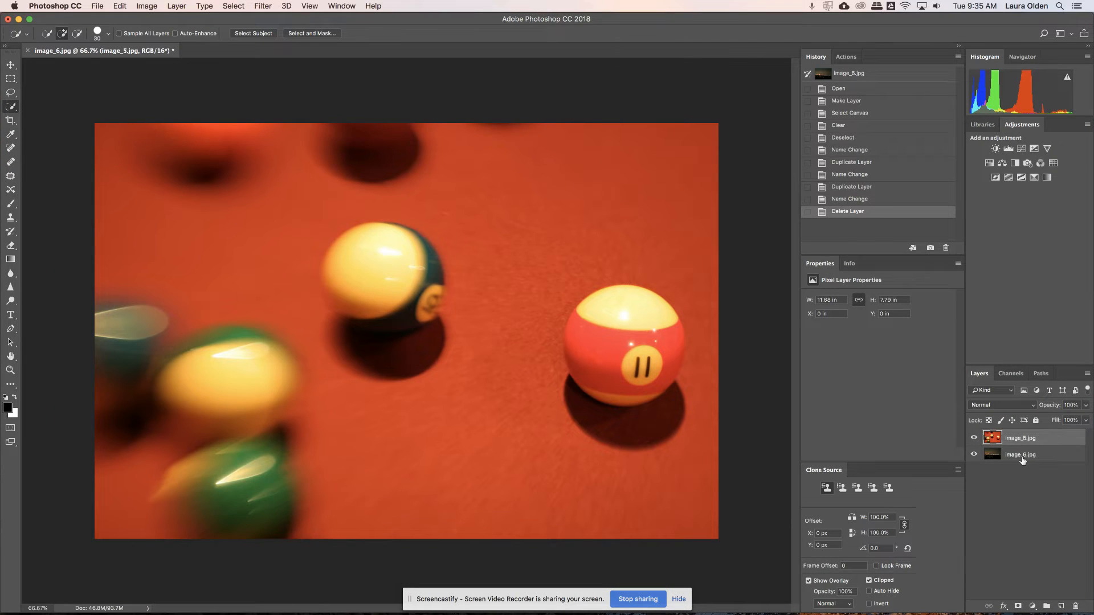
# - Toggle the visibility of the image_5.jpg layer to compare it with the night city layer beneath, leaving it shown
pyautogui.click(974, 438)
pyautogui.click(975, 438)
pyautogui.click(974, 439)
pyautogui.click(974, 438)
pyautogui.click(975, 437)
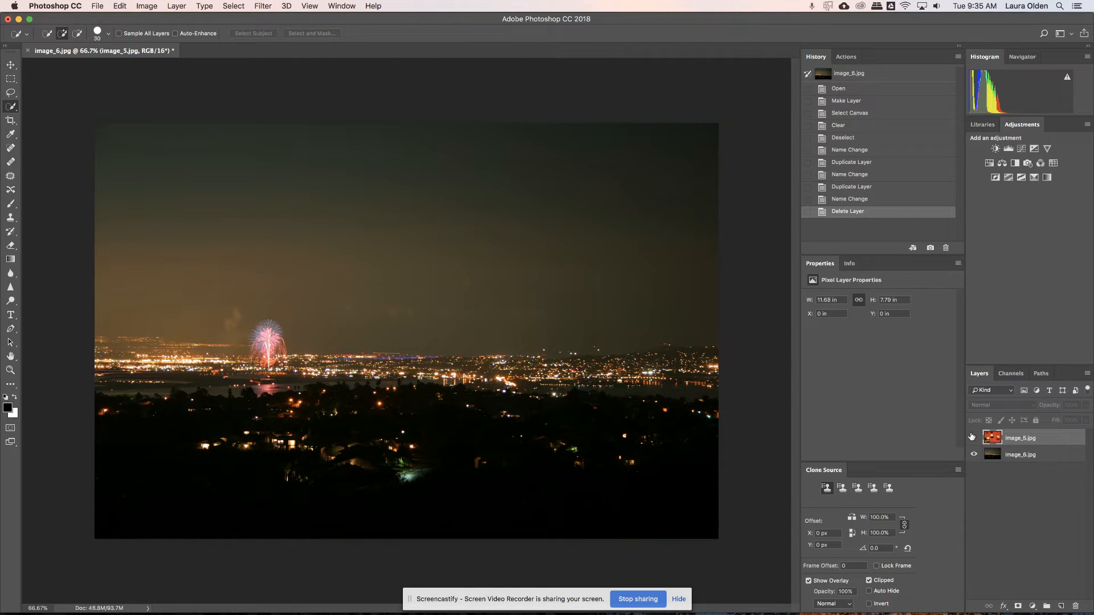
pyautogui.click(974, 437)
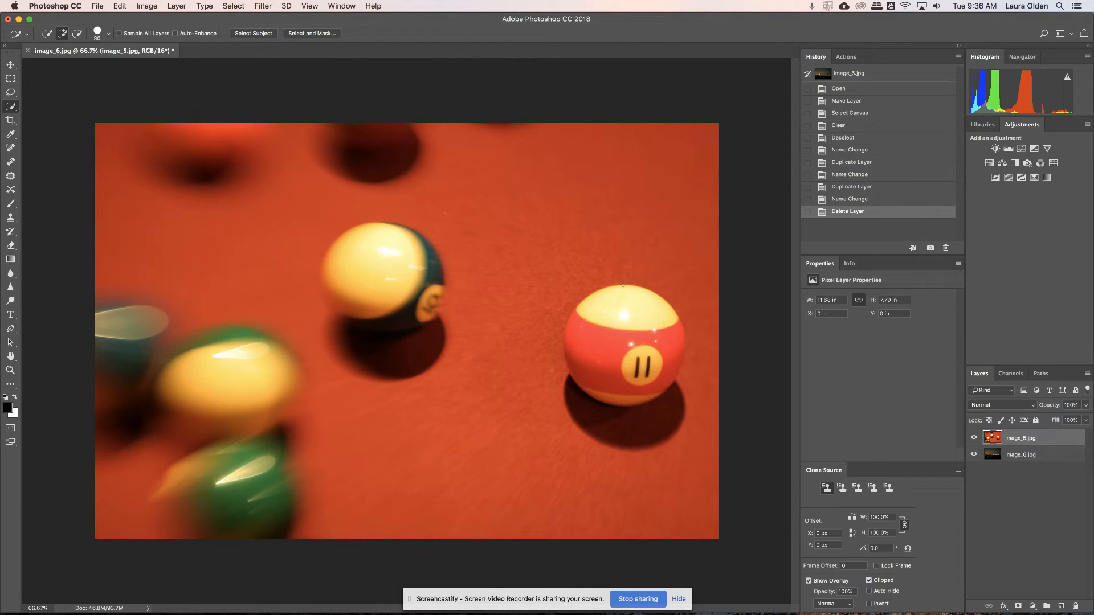
# - Select the red-striped 11 ball and the dark-striped yellow ball near the centre with the Quick Selection tool
pyautogui.moveTo(592, 337)
pyautogui.mouseDown()
pyautogui.moveTo(621, 316)
pyautogui.moveTo(650, 330)
pyautogui.moveTo(653, 348)
pyautogui.moveTo(630, 379)
pyautogui.moveTo(593, 368)
pyautogui.moveTo(619, 383)
pyautogui.moveTo(654, 380)
pyautogui.mouseUp()
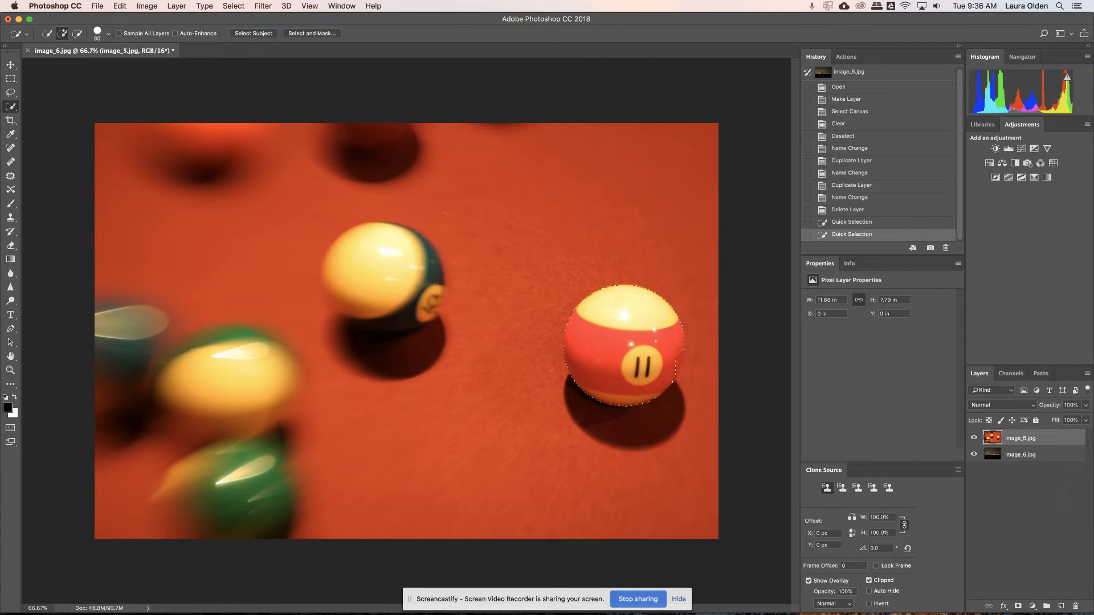
pyautogui.click(644, 340)
pyautogui.moveTo(363, 272)
pyautogui.mouseDown()
pyautogui.moveTo(381, 263)
pyautogui.moveTo(399, 285)
pyautogui.moveTo(376, 299)
pyautogui.moveTo(355, 281)
pyautogui.mouseUp()
pyautogui.moveTo(387, 324); pyautogui.dragTo(406, 322)
pyautogui.moveTo(420, 257); pyautogui.dragTo(420, 257)
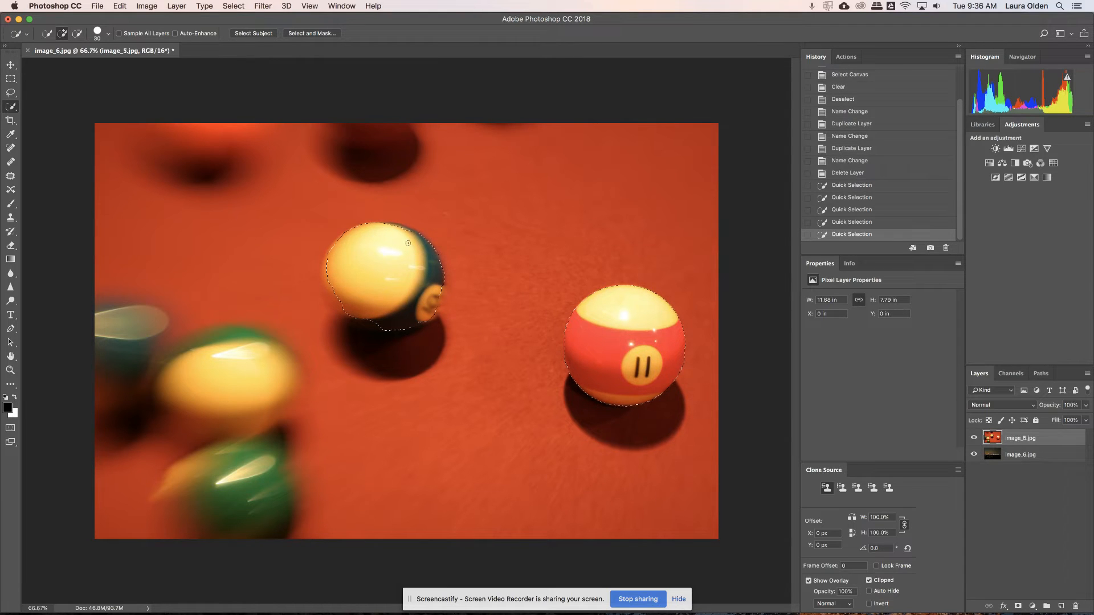
pyautogui.click(395, 227)
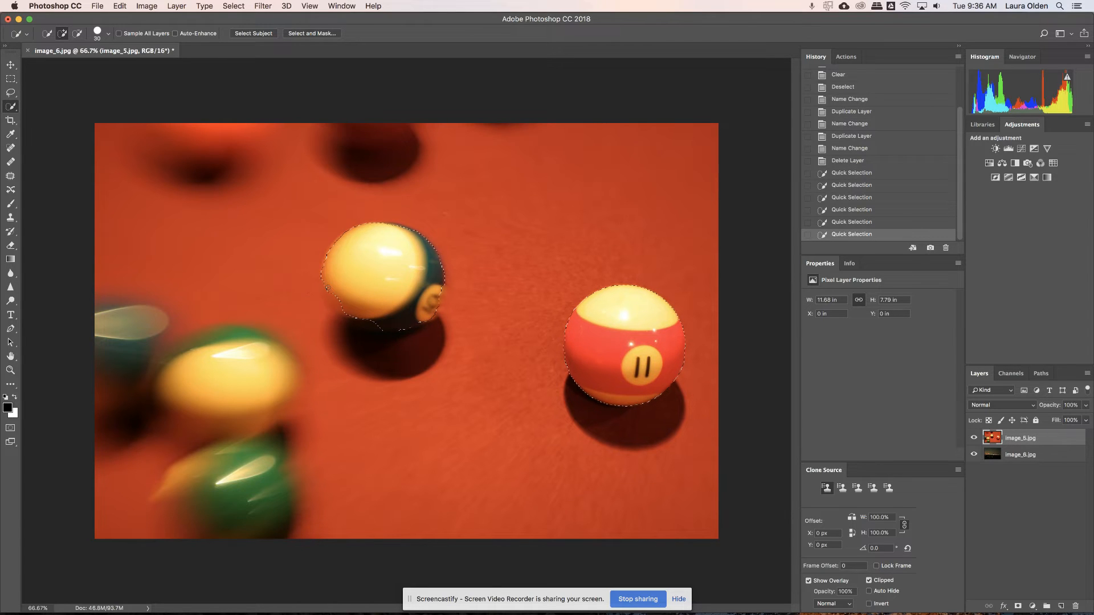
# - Refine the selection along the centre ball's lower edge, subtracting the shadow beneath it
pyautogui.click(399, 323)
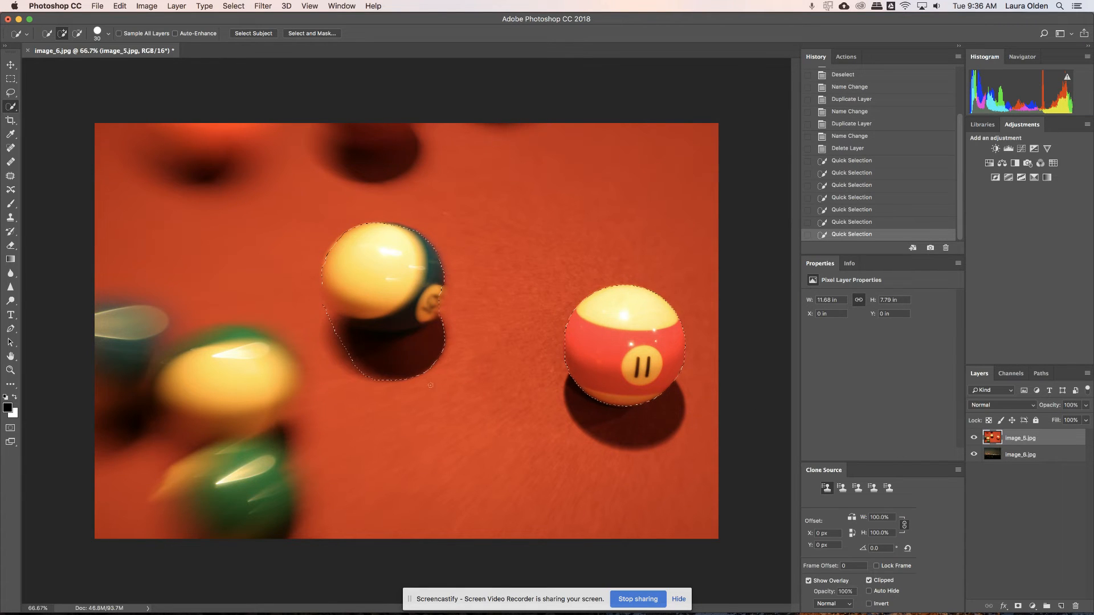
pyautogui.press('alt')
pyautogui.moveTo(442, 335); pyautogui.dragTo(437, 358)
pyautogui.moveTo(355, 354); pyautogui.dragTo(335, 330)
pyautogui.click(448, 314)
pyautogui.keyDown('alt'); pyautogui.click(439, 289); pyautogui.keyUp('alt')
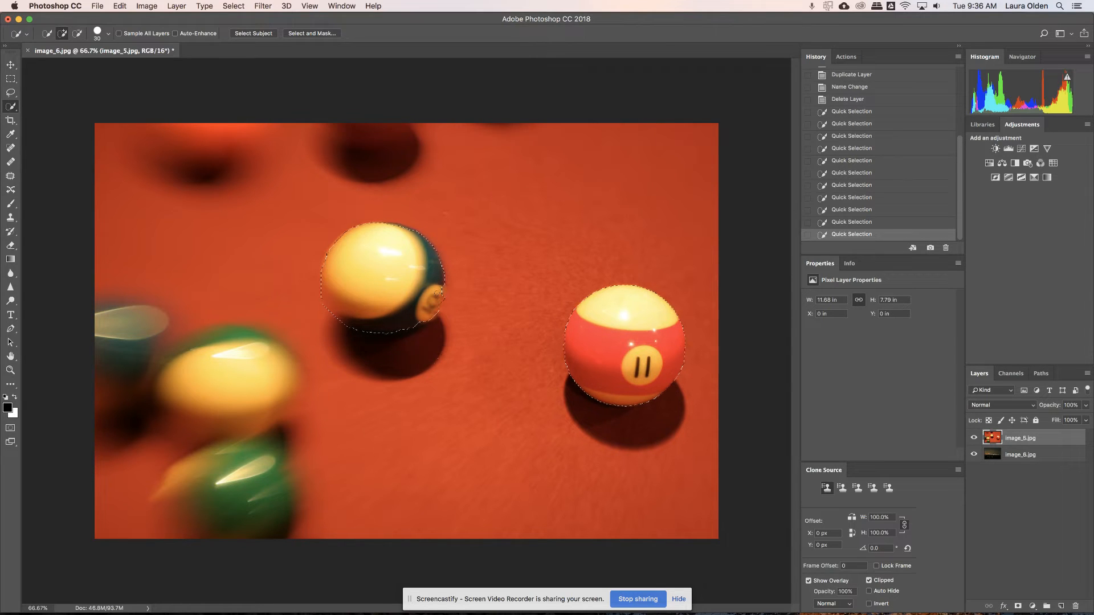
# - Extend the Quick Selection over the dark lower and side edges of the centre ball
pyautogui.click(441, 294)
pyautogui.click(440, 289)
pyautogui.click(364, 321)
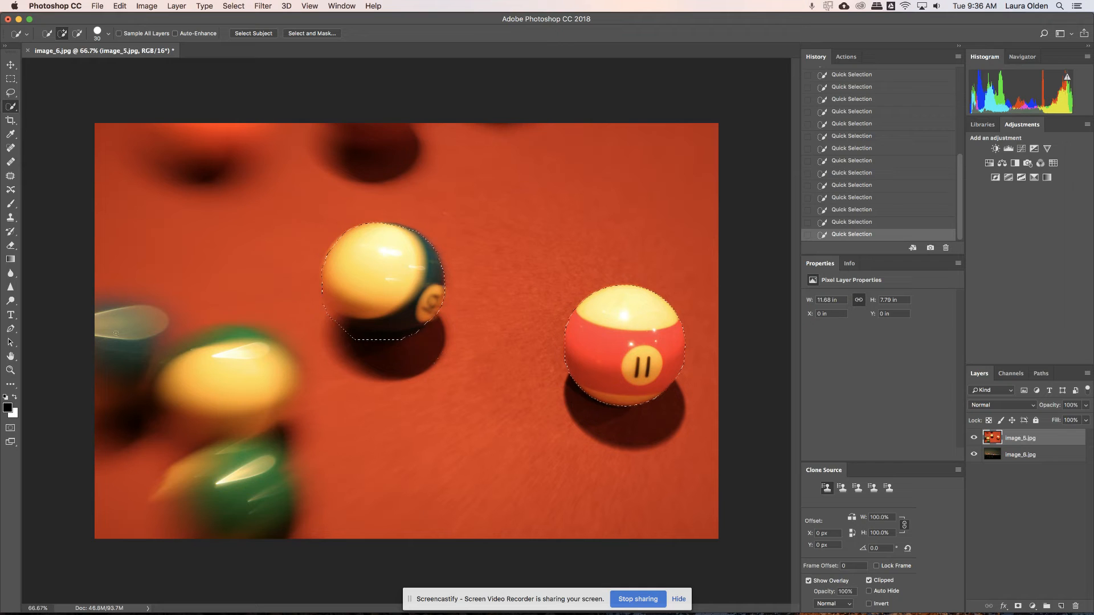
# - Add the blurred teal, yellow and green balls in the photo's lower-left area to the Quick Selection
pyautogui.moveTo(176, 368)
pyautogui.mouseDown()
pyautogui.moveTo(242, 381)
pyautogui.moveTo(258, 496)
pyautogui.mouseUp()
pyautogui.click(182, 339)
pyautogui.moveTo(182, 339)
pyautogui.mouseDown()
pyautogui.moveTo(236, 332)
pyautogui.moveTo(281, 353)
pyautogui.moveTo(288, 394)
pyautogui.mouseUp()
pyautogui.click(281, 415)
# - Subtract the red felt around the lower-left group of balls and refine the green ball's edge in the selection
pyautogui.press('alt')
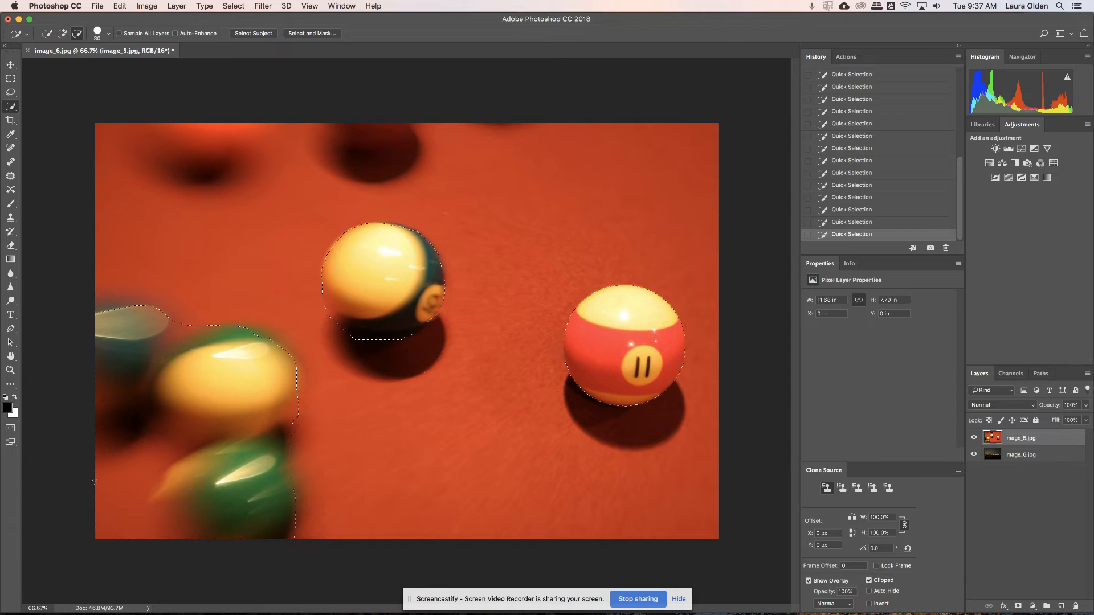
pyautogui.moveTo(150, 454)
pyautogui.mouseDown()
pyautogui.moveTo(162, 456)
pyautogui.moveTo(154, 473)
pyautogui.moveTo(191, 534)
pyautogui.mouseUp()
pyautogui.moveTo(126, 454)
pyautogui.mouseDown()
pyautogui.moveTo(167, 439)
pyautogui.moveTo(151, 431)
pyautogui.moveTo(187, 448)
pyautogui.moveTo(74, 445)
pyautogui.moveTo(94, 455)
pyautogui.mouseUp()
pyautogui.moveTo(161, 498); pyautogui.dragTo(171, 482)
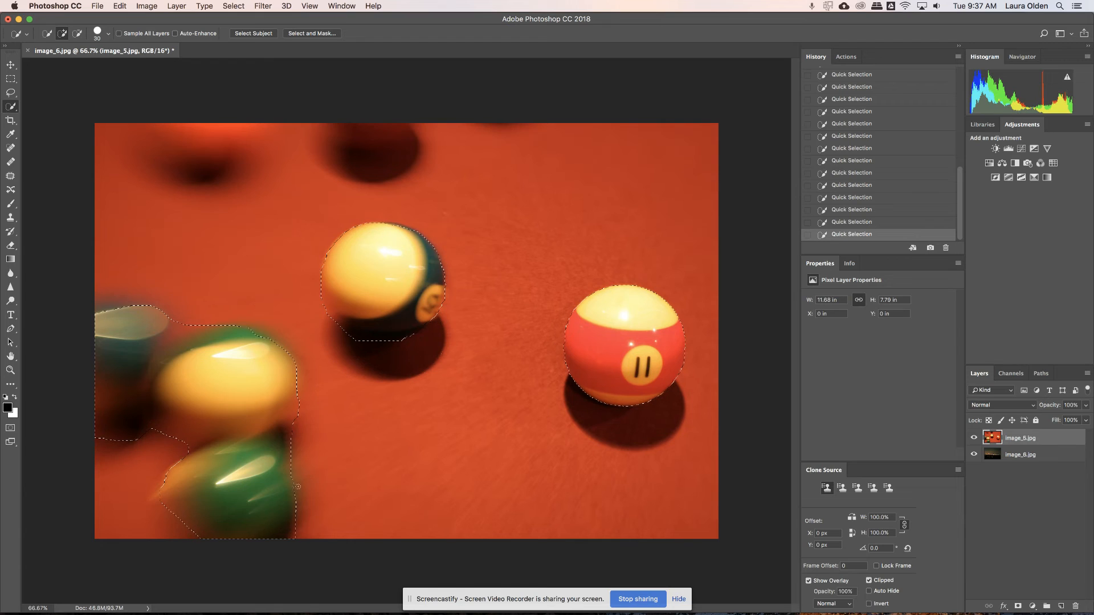
pyautogui.moveTo(301, 511); pyautogui.dragTo(303, 530)
pyautogui.press('alt')
# - Refine the selection in Select and Mask with 58% transparency, Smart Radius on, radius 2 px, smooth 9 and feather 3.9 px
pyautogui.click(319, 35)
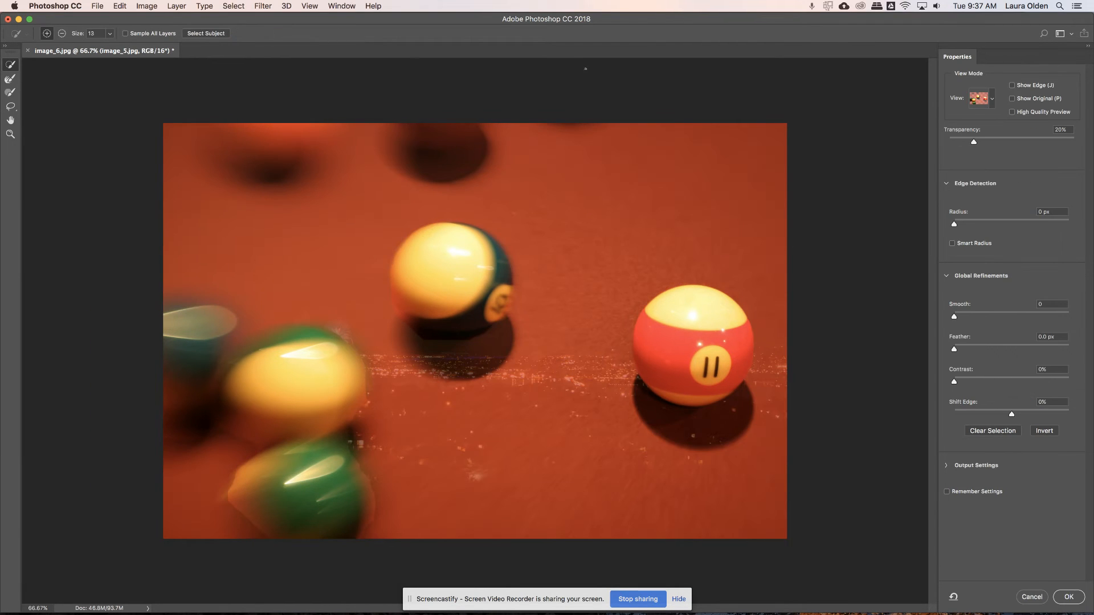
pyautogui.moveTo(972, 139); pyautogui.dragTo(1022, 149)
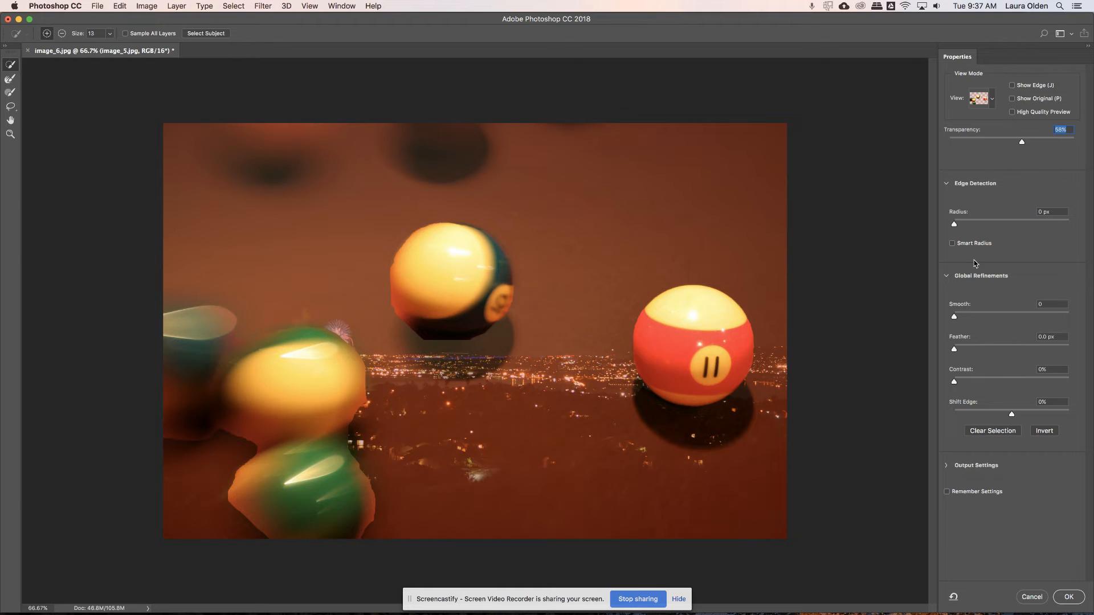
pyautogui.click(952, 245)
pyautogui.moveTo(955, 224); pyautogui.dragTo(966, 226)
pyautogui.moveTo(956, 317); pyautogui.dragTo(965, 318)
pyautogui.moveTo(955, 349); pyautogui.dragTo(979, 351)
# - Enlarge the Select and Mask brush and subtract the felt fringe along the green ball's right edge
pyautogui.click(11, 94)
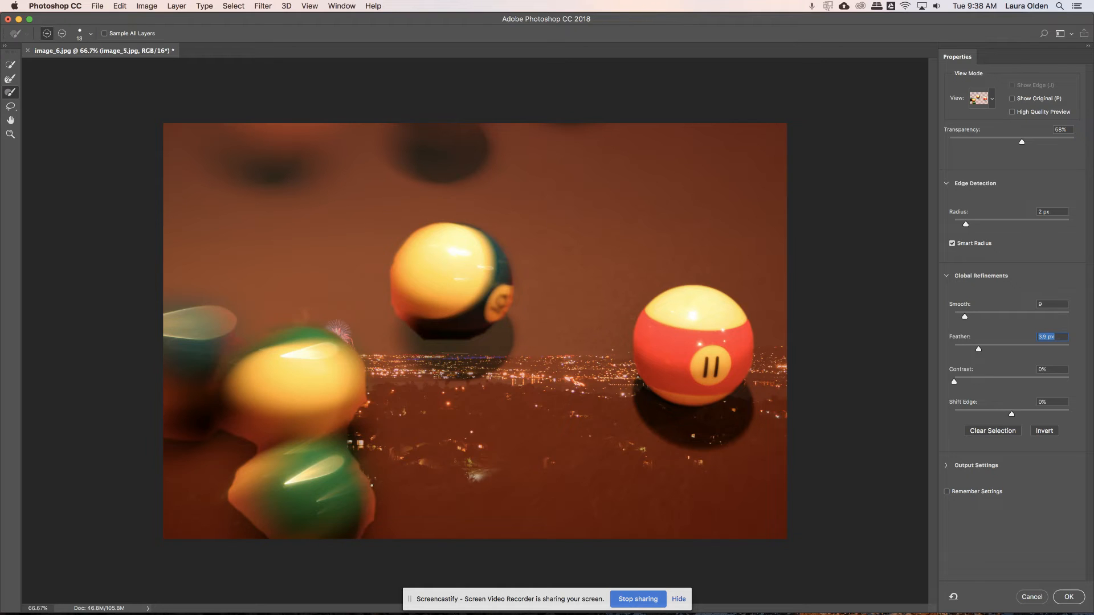
pyautogui.press('alt')
pyautogui.rightClick(375, 485)
pyautogui.moveTo(405, 490)
pyautogui.mouseDown()
pyautogui.moveTo(425, 490)
pyautogui.moveTo(379, 502)
pyautogui.moveTo(376, 517)
pyautogui.moveTo(372, 477)
pyautogui.moveTo(372, 529)
pyautogui.moveTo(367, 469)
pyautogui.moveTo(373, 520)
pyautogui.moveTo(363, 543)
pyautogui.mouseUp()
pyautogui.press('alt')
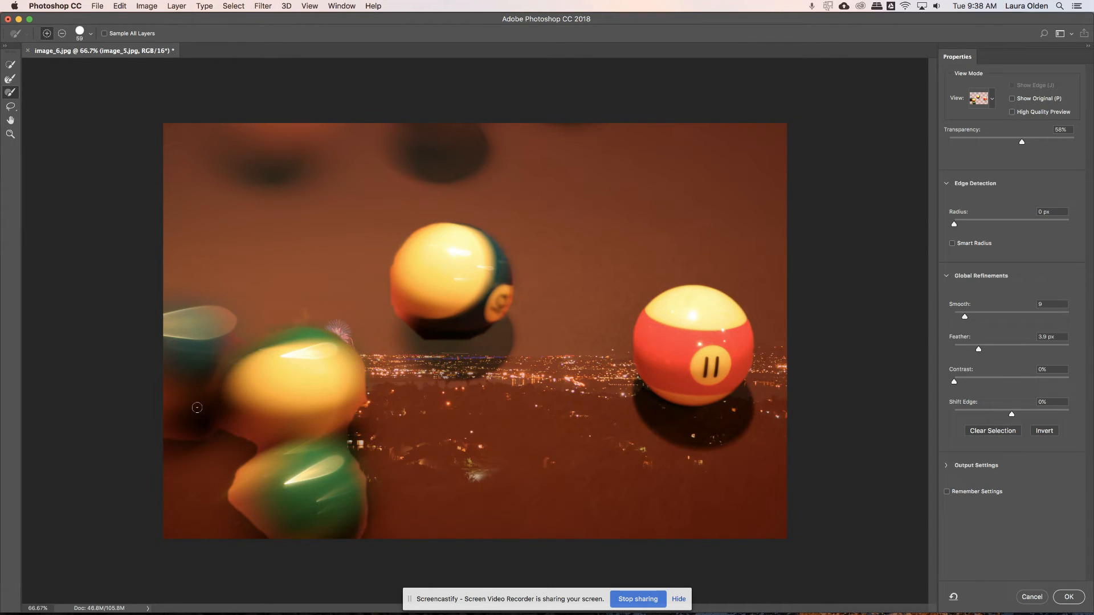
# - Brush away the remaining felt fringe along the green ball's left and lower-left edge
pyautogui.moveTo(221, 491); pyautogui.dragTo(238, 520)
pyautogui.moveTo(223, 481)
pyautogui.mouseDown()
pyautogui.moveTo(222, 510)
pyautogui.moveTo(252, 544)
pyautogui.mouseUp()
pyautogui.moveTo(207, 472); pyautogui.dragTo(225, 503)
pyautogui.moveTo(225, 498)
pyautogui.mouseDown()
pyautogui.moveTo(253, 451)
pyautogui.moveTo(233, 499)
pyautogui.moveTo(241, 517)
pyautogui.moveTo(244, 479)
pyautogui.moveTo(241, 513)
pyautogui.moveTo(257, 536)
pyautogui.mouseUp()
pyautogui.press('alt')
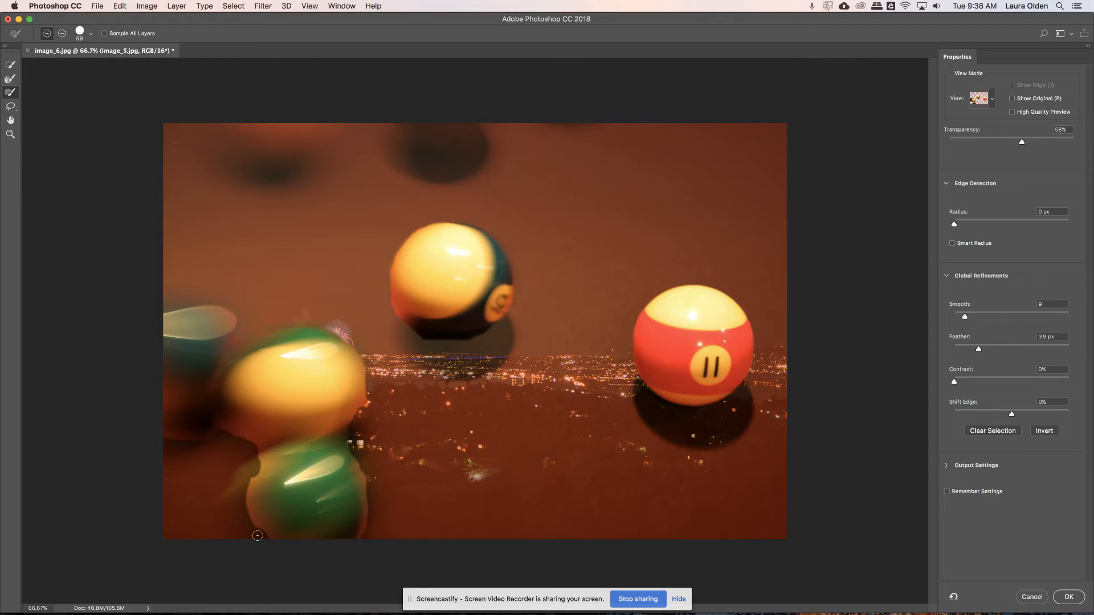
pyautogui.press('alt')
pyautogui.press('alt')
# - Apply the Select and Mask refinement and turn the selection into a layer mask on image_5.jpg
pyautogui.moveTo(979, 353); pyautogui.dragTo(980, 352)
pyautogui.click(1067, 596)
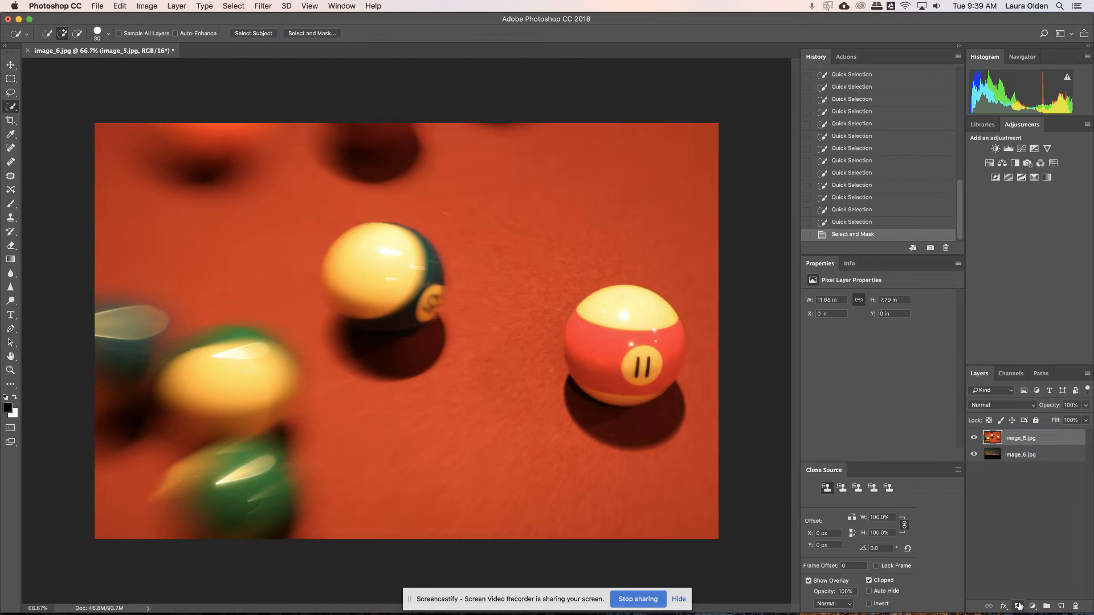
pyautogui.click(1018, 607)
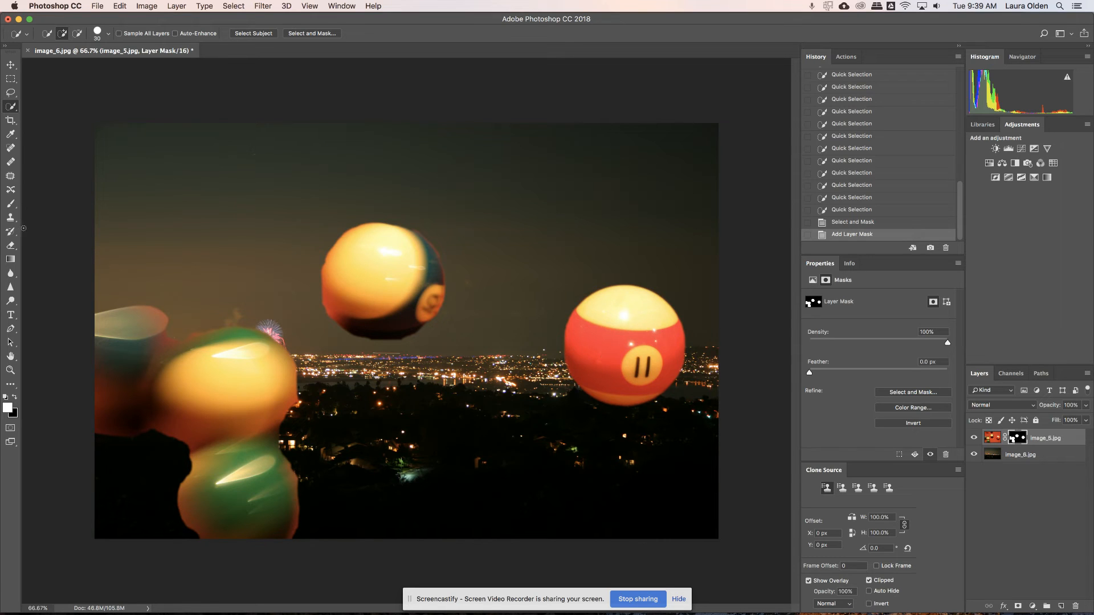
# - Disable the image_5.jpg layer mask to compare with the original photo, and re-enable it
pyautogui.click(10, 68)
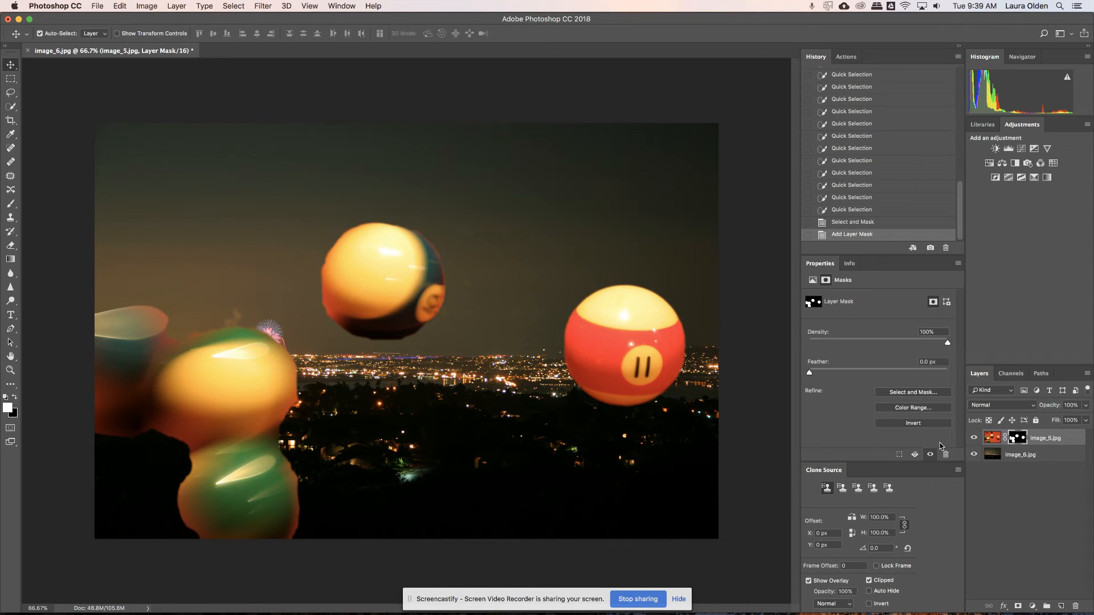
pyautogui.rightClick(1019, 443)
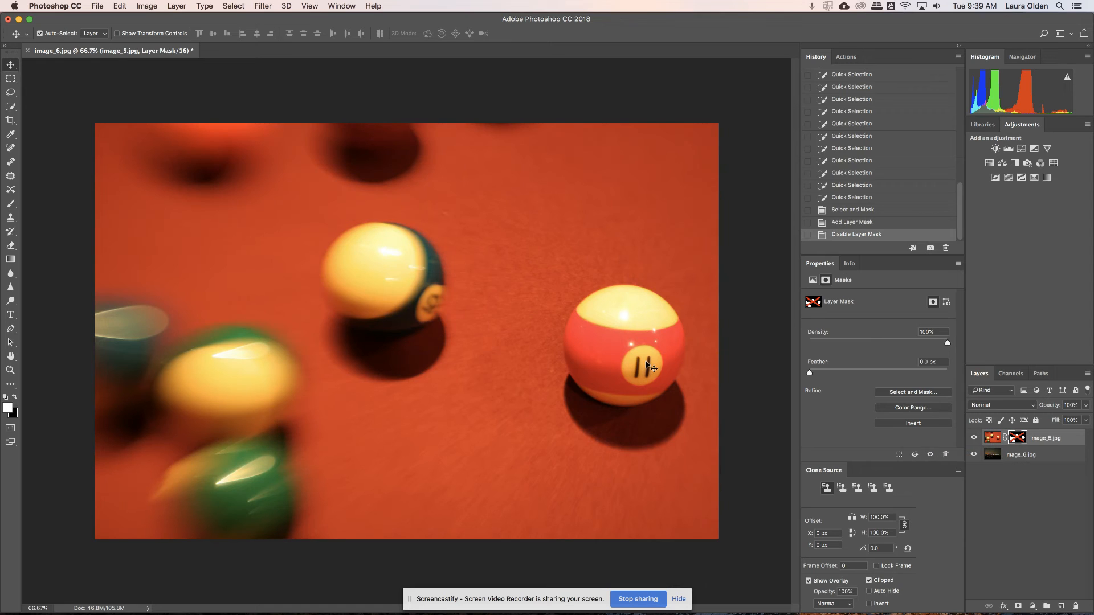
pyautogui.keyDown('shift'); pyautogui.click(1018, 438); pyautogui.keyUp('shift')
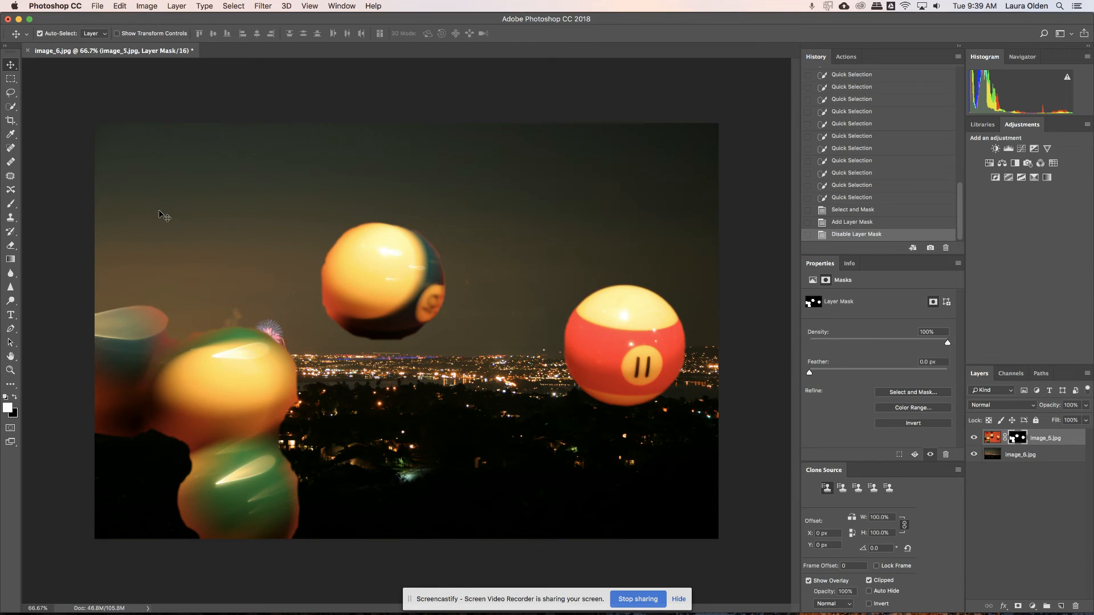
# - Paint on the layer mask with a soft black brush to hide the fringe along the centre ball's left edge
pyautogui.press('b')
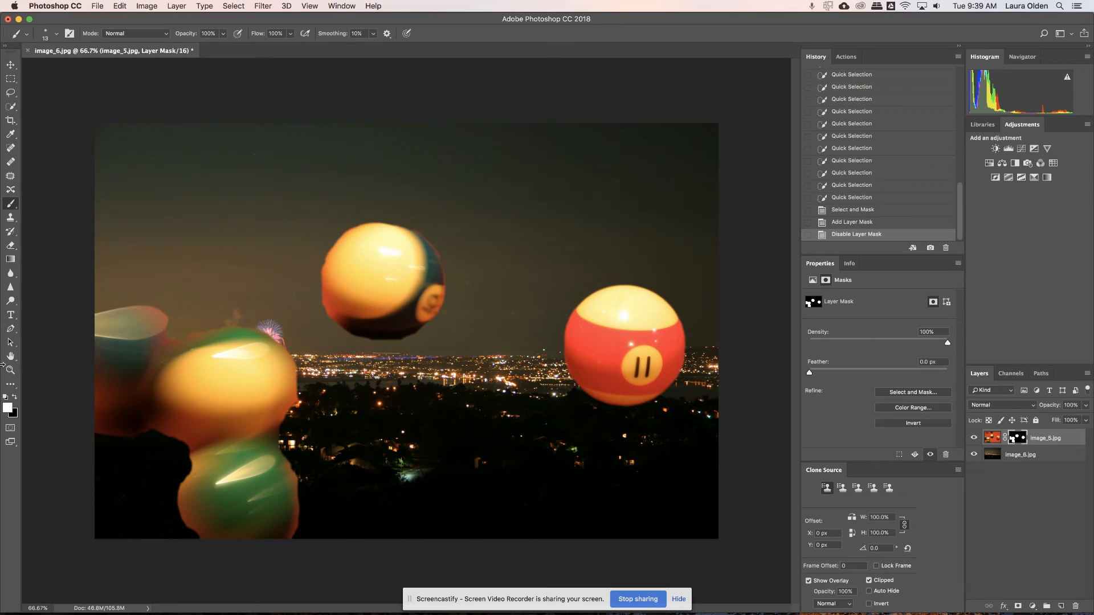
pyautogui.click(15, 397)
pyautogui.rightClick(440, 401)
pyautogui.moveTo(452, 408); pyautogui.dragTo(468, 409)
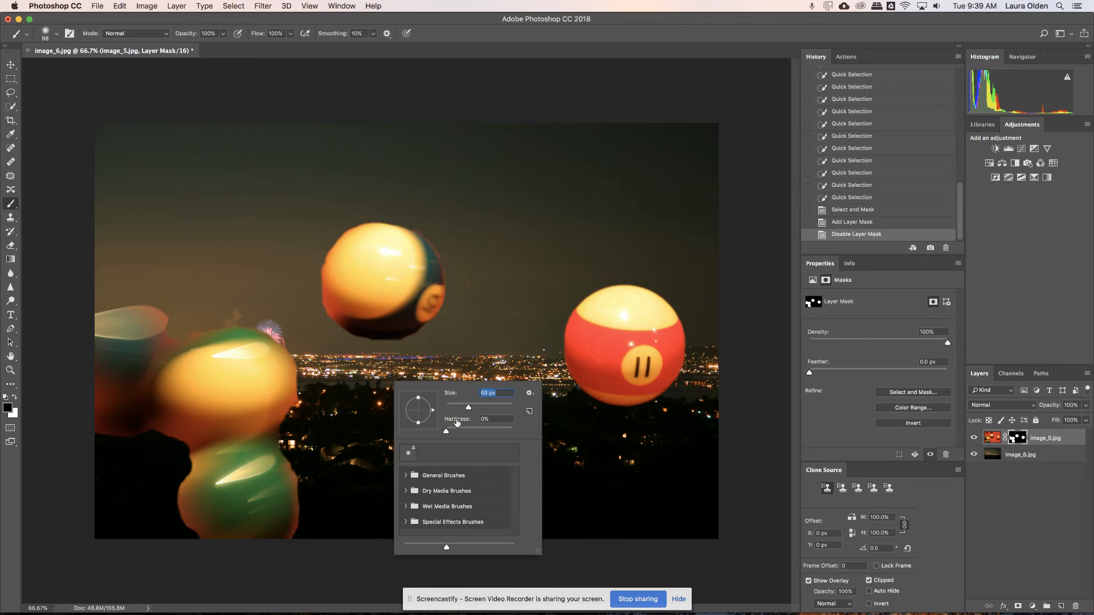
pyautogui.moveTo(453, 431); pyautogui.dragTo(480, 432)
pyautogui.click(309, 307)
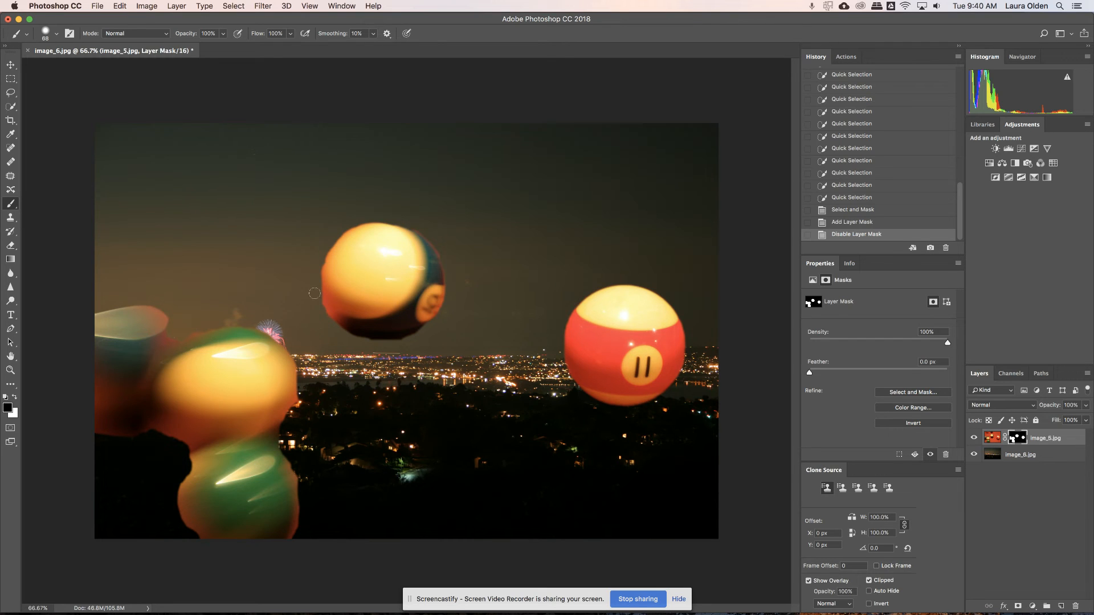
pyautogui.click(318, 261)
# - Set the brush to 91 px with 16% hardness and paint black on the mask around the rest of the centre ball
pyautogui.rightClick(298, 306)
pyautogui.moveTo(381, 358)
pyautogui.mouseDown()
pyautogui.moveTo(361, 357)
pyautogui.moveTo(380, 334)
pyautogui.mouseUp()
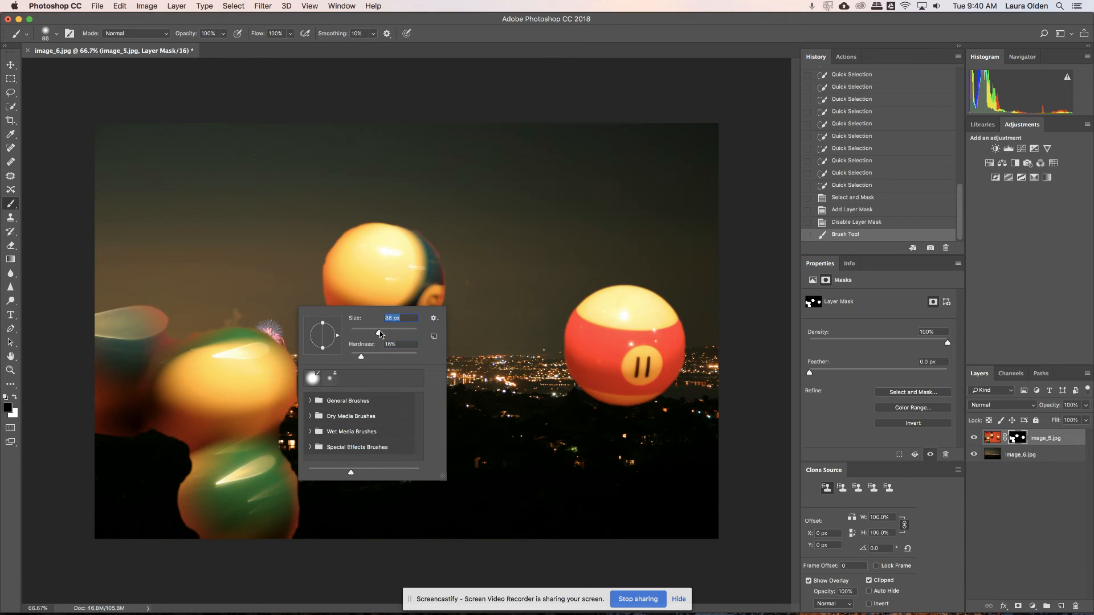
pyautogui.click(303, 277)
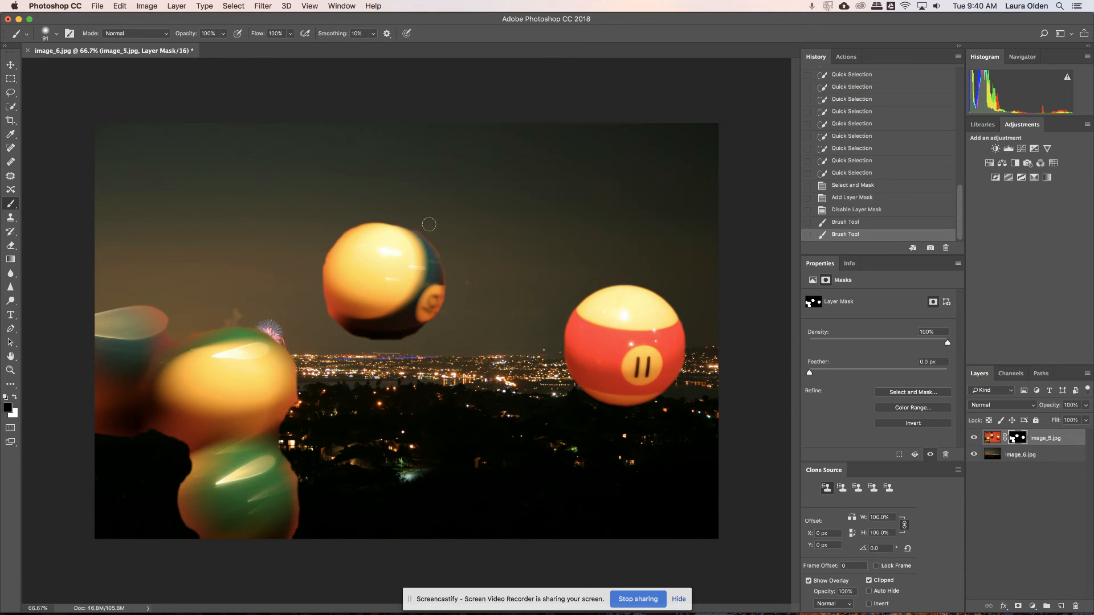
pyautogui.moveTo(438, 235)
pyautogui.mouseDown()
pyautogui.moveTo(458, 319)
pyautogui.moveTo(436, 216)
pyautogui.moveTo(418, 217)
pyautogui.moveTo(451, 265)
pyautogui.moveTo(457, 319)
pyautogui.mouseUp()
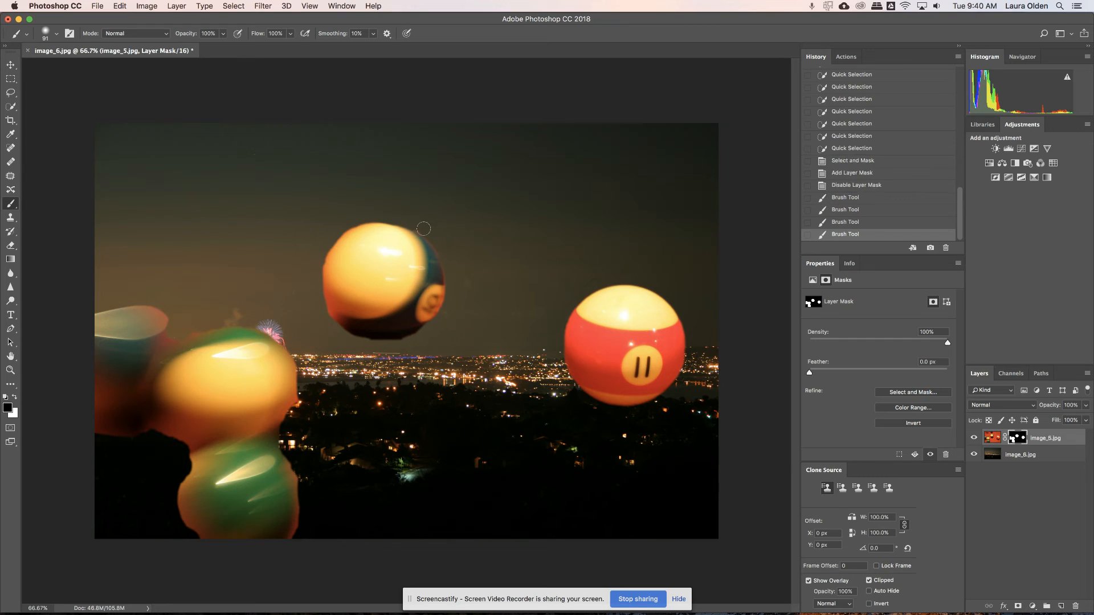
pyautogui.moveTo(438, 248); pyautogui.dragTo(454, 316)
pyautogui.moveTo(375, 348); pyautogui.dragTo(473, 299)
pyautogui.moveTo(329, 325); pyautogui.dragTo(336, 325)
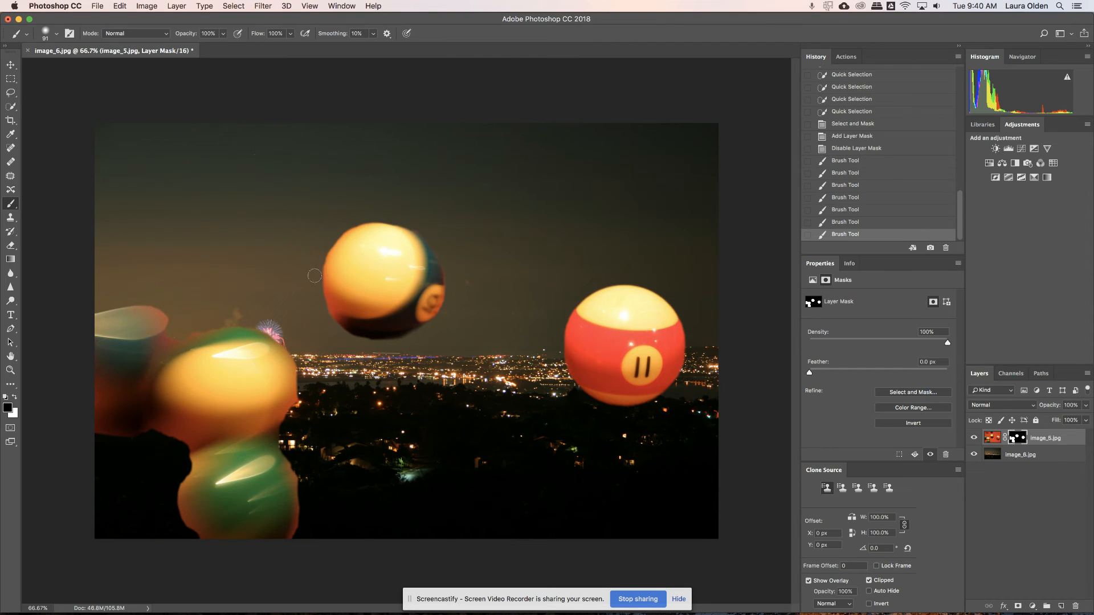
pyautogui.moveTo(360, 212); pyautogui.dragTo(345, 221)
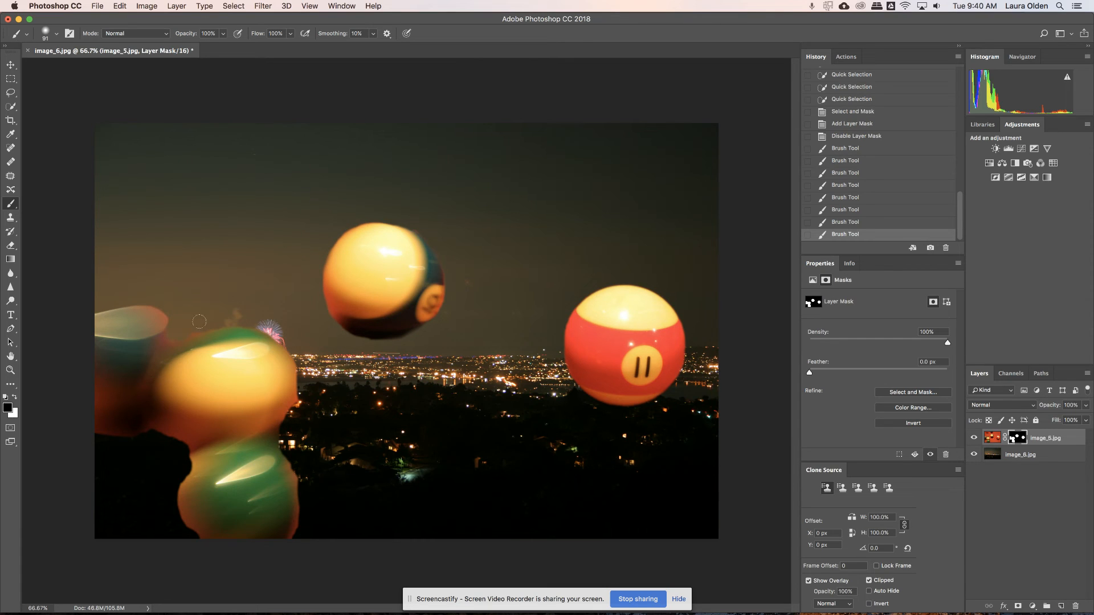
# - Paint black on the mask above the blurred yellow ball and along both sides of the green ball
pyautogui.click(218, 317)
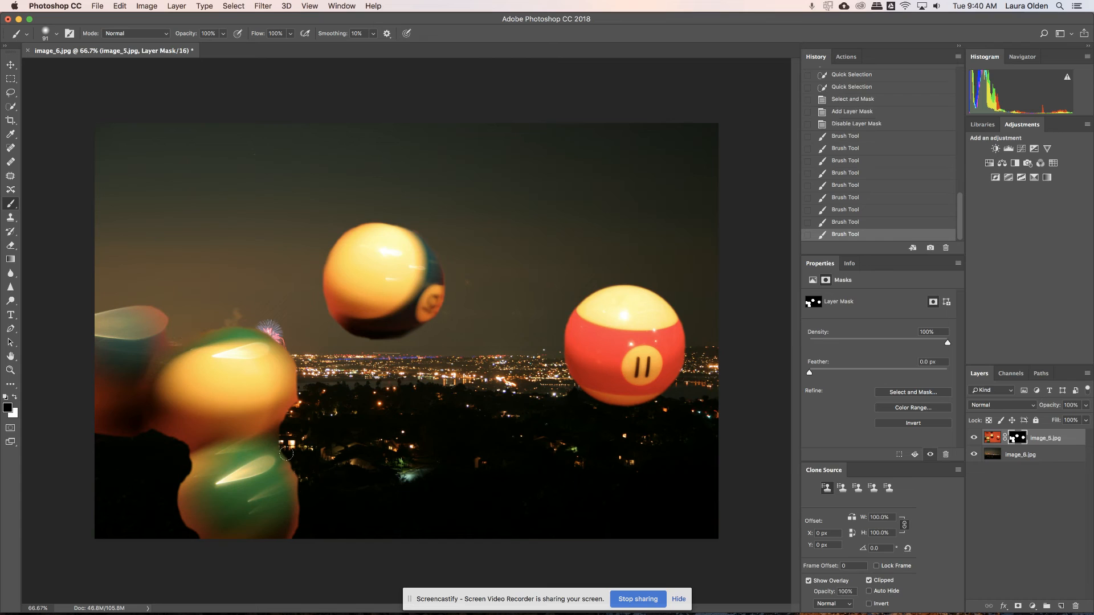
pyautogui.moveTo(303, 510)
pyautogui.mouseDown()
pyautogui.moveTo(286, 551)
pyautogui.moveTo(302, 477)
pyautogui.moveTo(289, 450)
pyautogui.moveTo(302, 521)
pyautogui.mouseUp()
pyautogui.moveTo(292, 467); pyautogui.dragTo(299, 527)
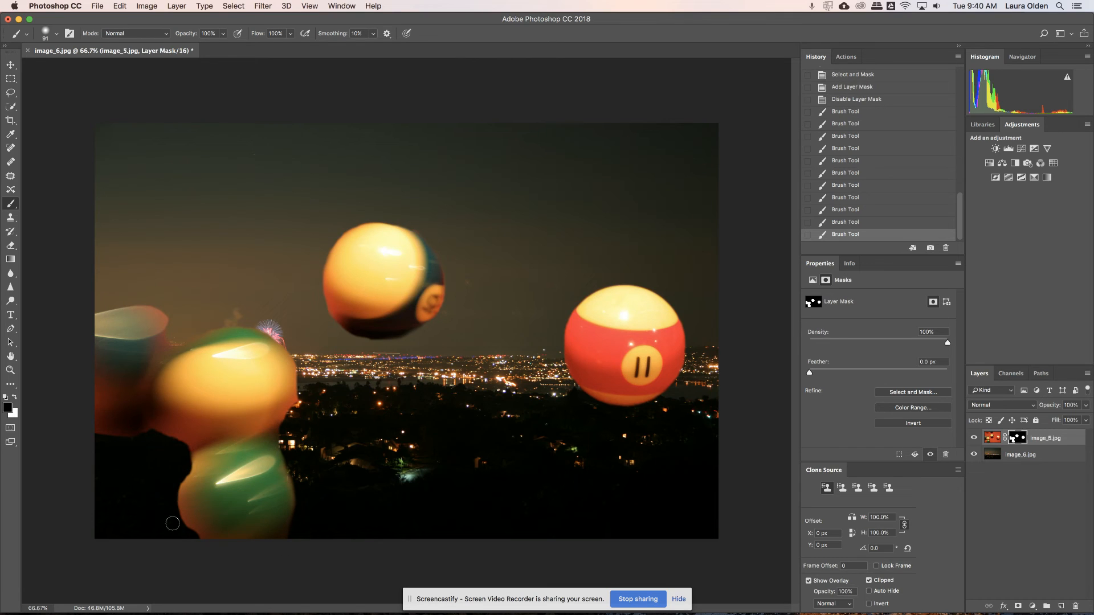
pyautogui.moveTo(177, 523); pyautogui.dragTo(182, 469)
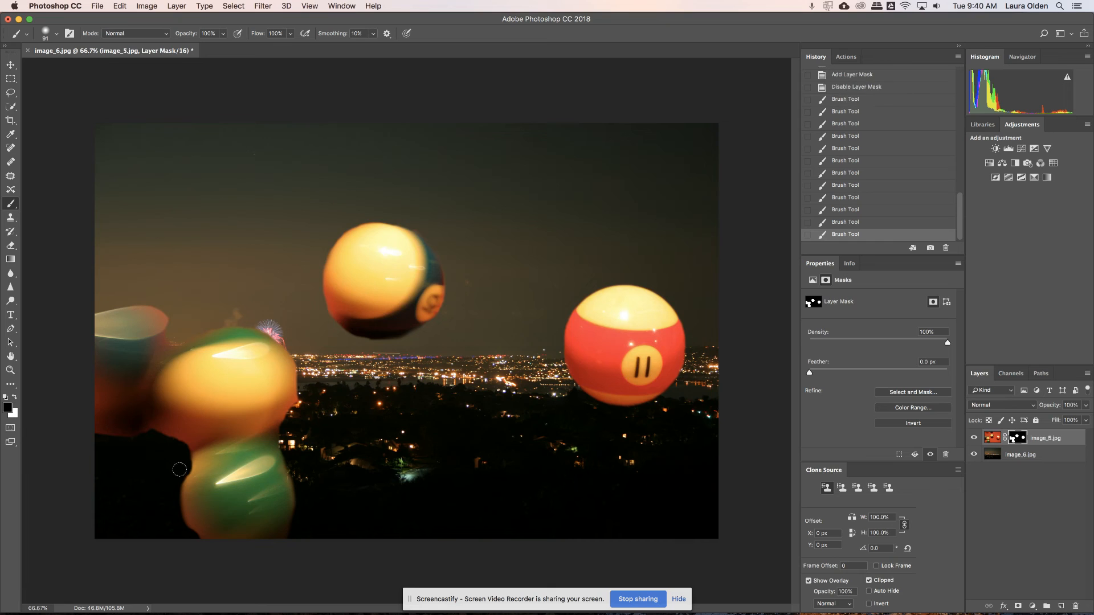
pyautogui.moveTo(198, 543)
pyautogui.mouseDown()
pyautogui.moveTo(182, 511)
pyautogui.moveTo(222, 550)
pyautogui.mouseUp()
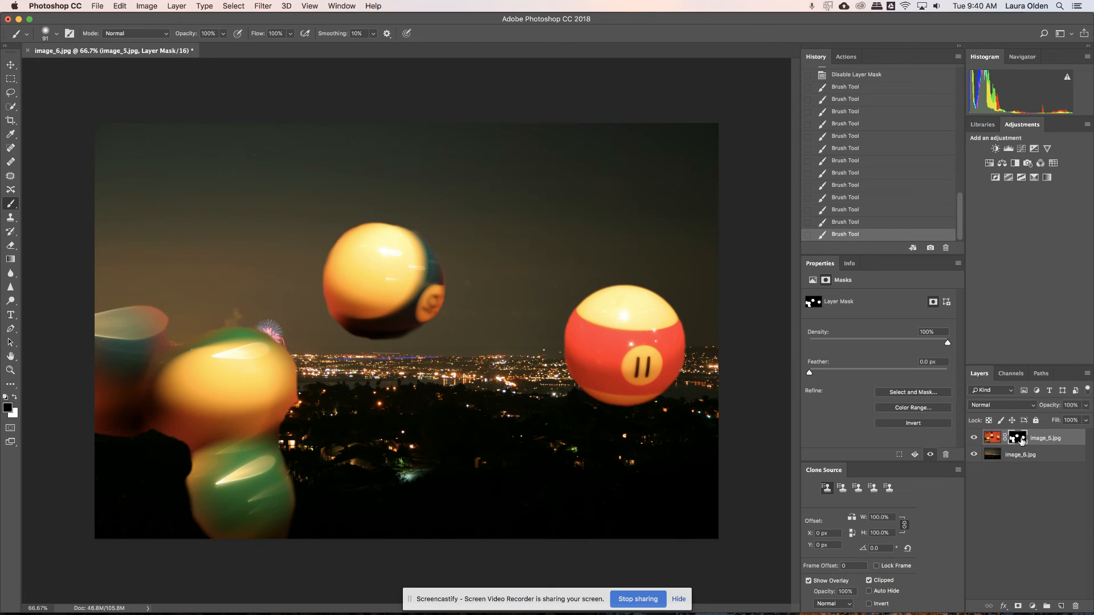
# - Switch the layer previews to large thumbnails and paint out more fringe around the lower-left balls on the mask
pyautogui.rightClick(1039, 509)
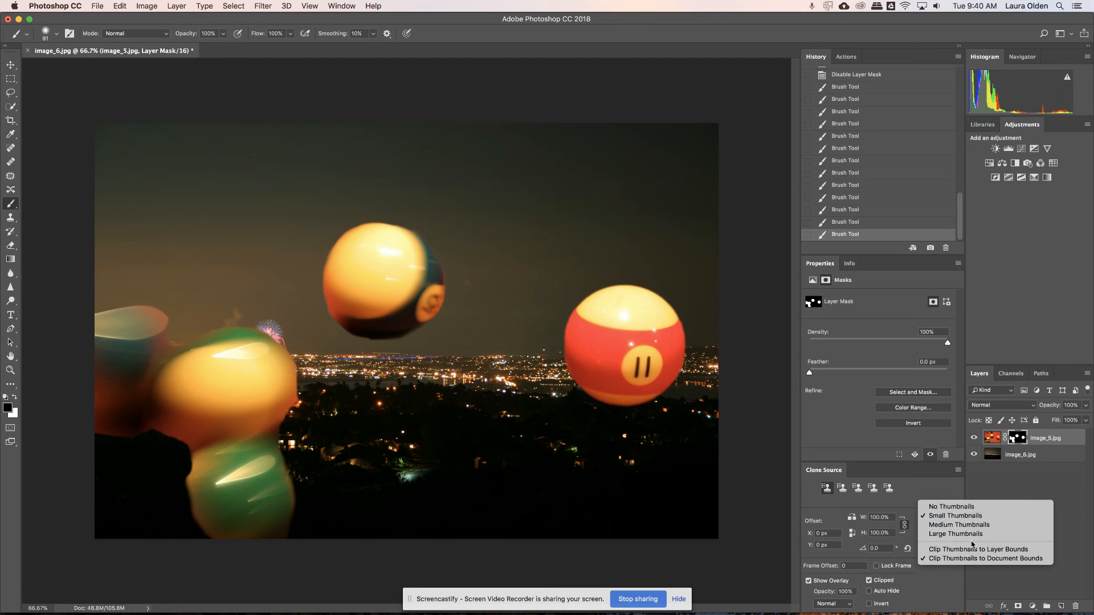
pyautogui.click(978, 535)
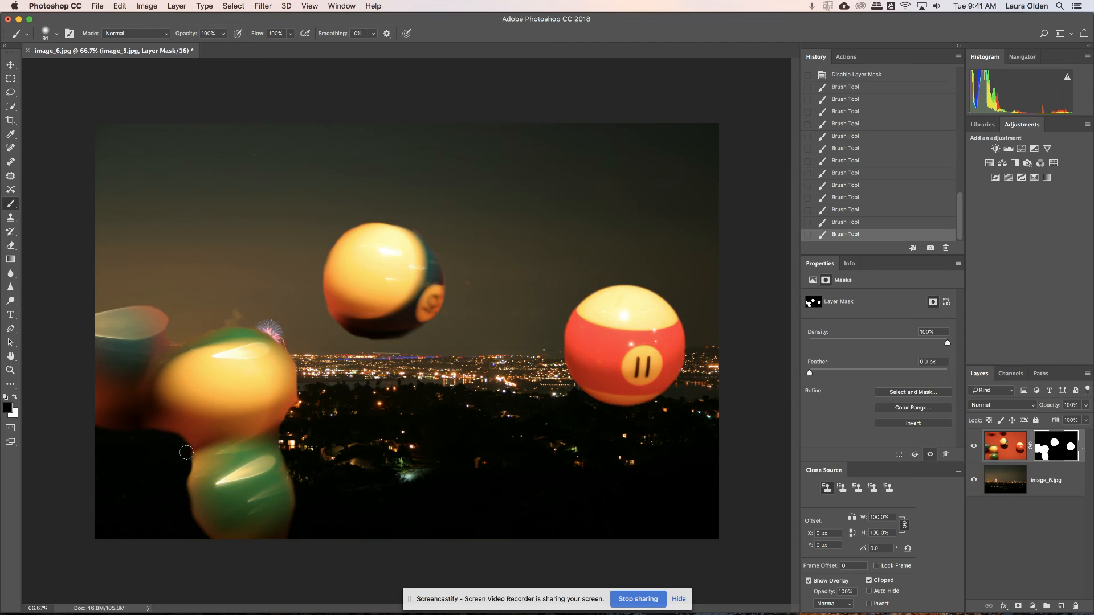
pyautogui.moveTo(180, 490); pyautogui.dragTo(217, 470)
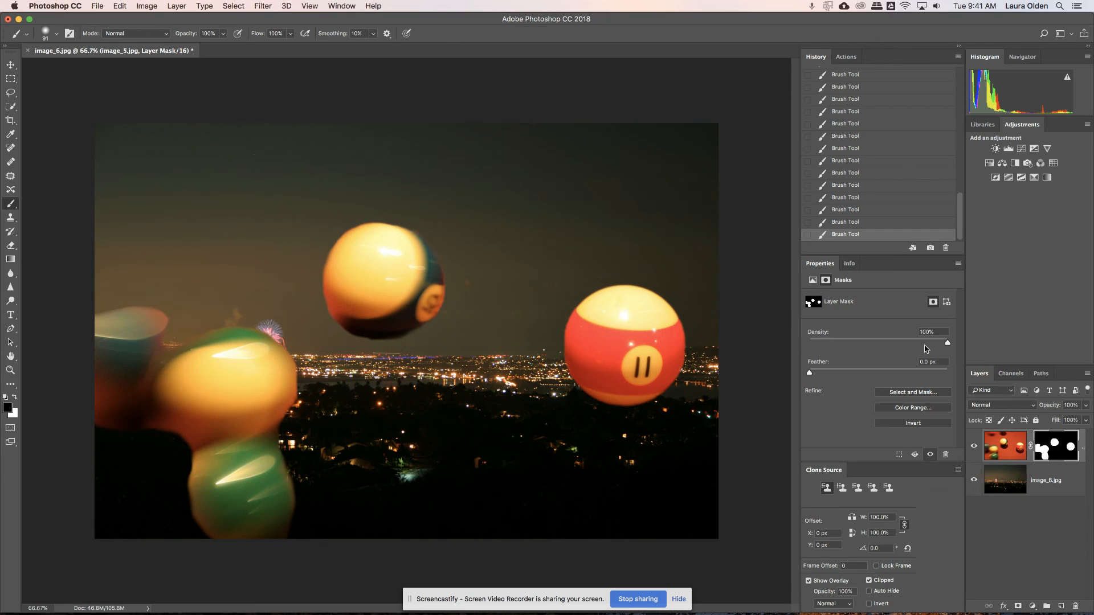
# - Show the transform controls and scale the masked balls layer proportionally down to about 72%
pyautogui.click(9, 67)
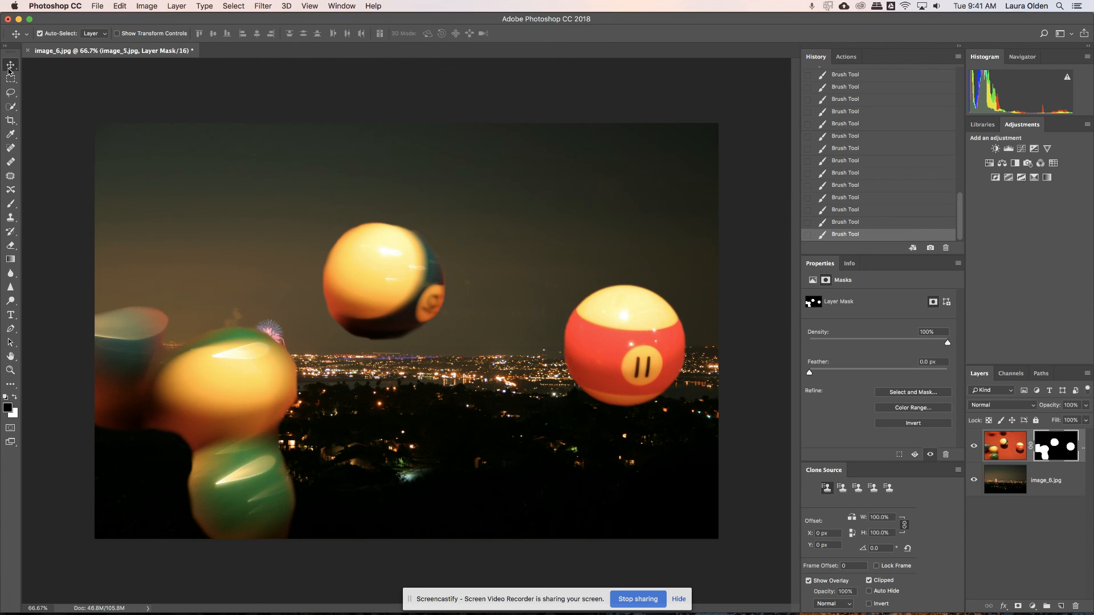
pyautogui.click(116, 34)
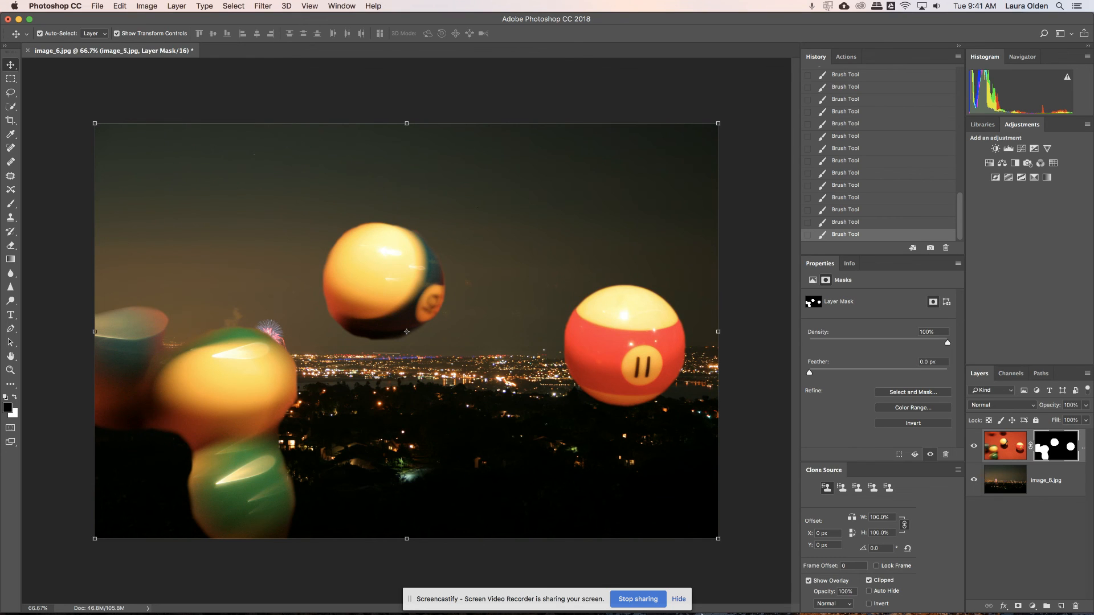
pyautogui.moveTo(96, 121); pyautogui.dragTo(275, 297)
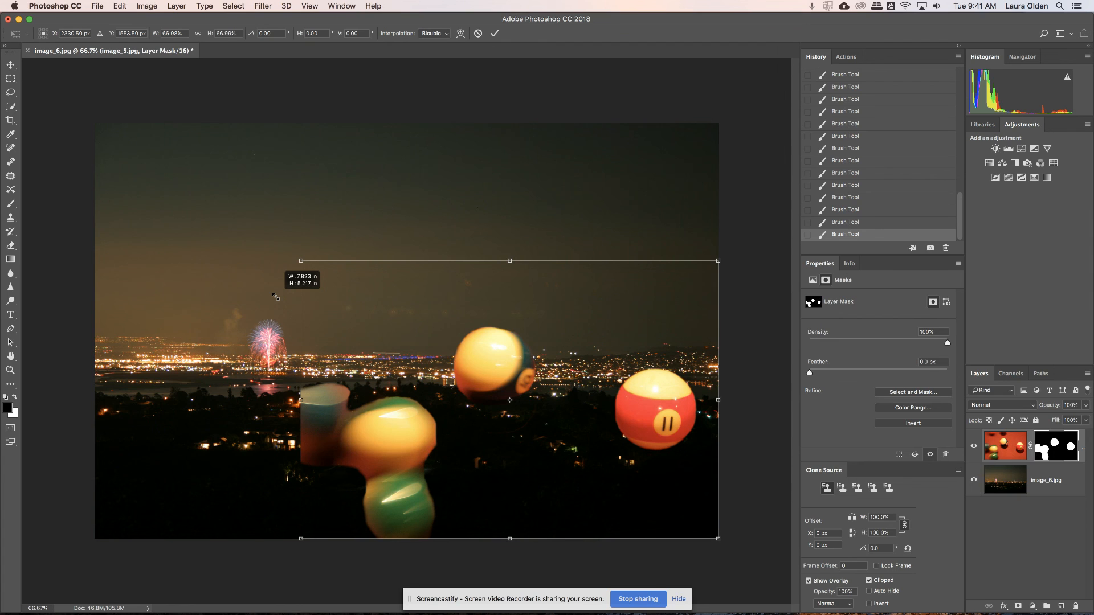
pyautogui.moveTo(275, 297); pyautogui.dragTo(267, 233)
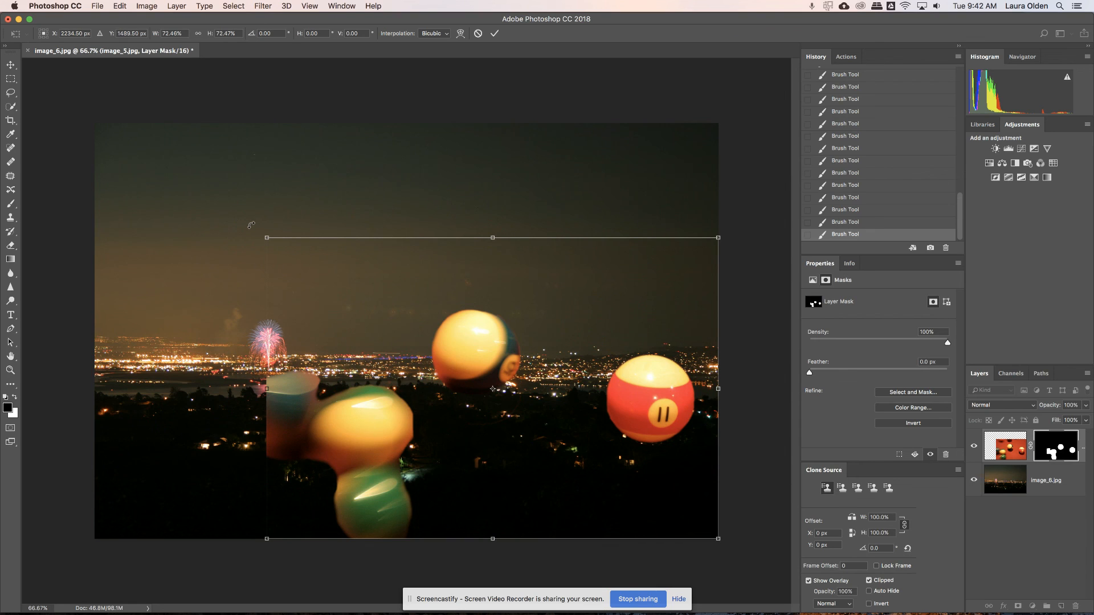
# - Rotate the balls layer to about 161° and move it up into the night sky beside the firework
pyautogui.moveTo(241, 223); pyautogui.dragTo(724, 436)
pyautogui.moveTo(550, 335); pyautogui.dragTo(579, 188)
pyautogui.moveTo(671, 289)
pyautogui.mouseDown()
pyautogui.moveTo(648, 330)
pyautogui.moveTo(685, 284)
pyautogui.mouseUp()
pyautogui.moveTo(367, 472); pyautogui.dragTo(367, 471)
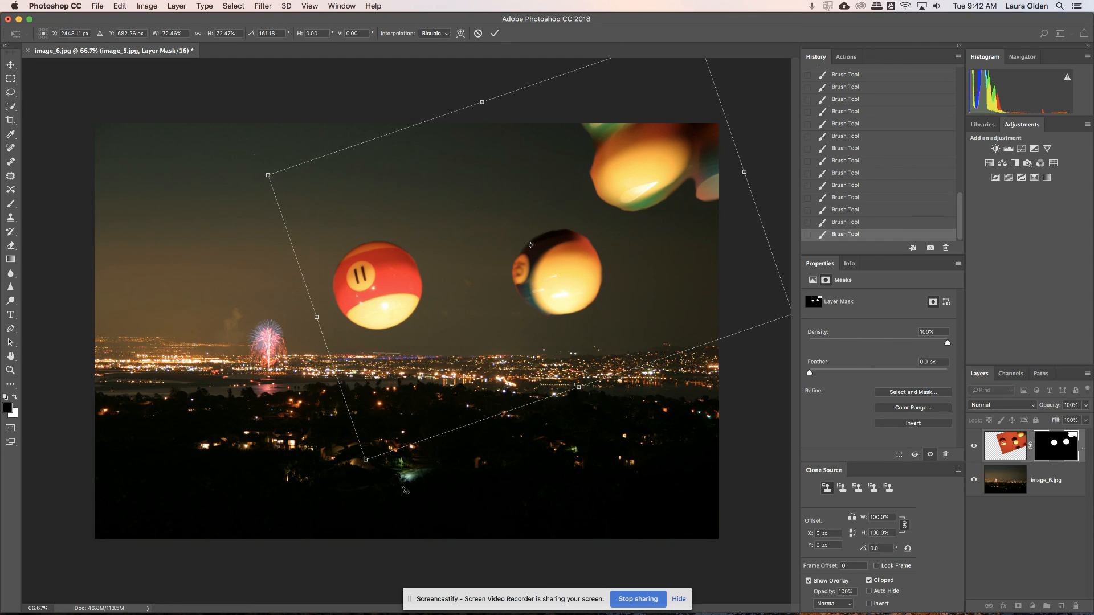
# - Distort the balls layer by pulling its two left-hand corners inward, making the 11 ball smaller
pyautogui.moveTo(365, 462); pyautogui.dragTo(334, 384)
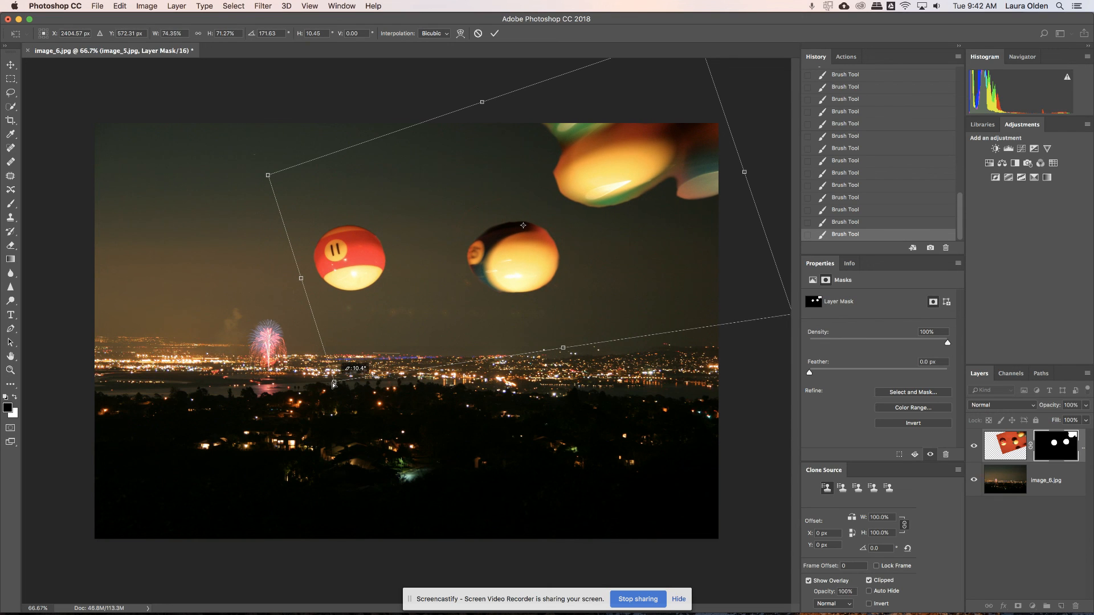
pyautogui.moveTo(268, 177); pyautogui.dragTo(297, 229)
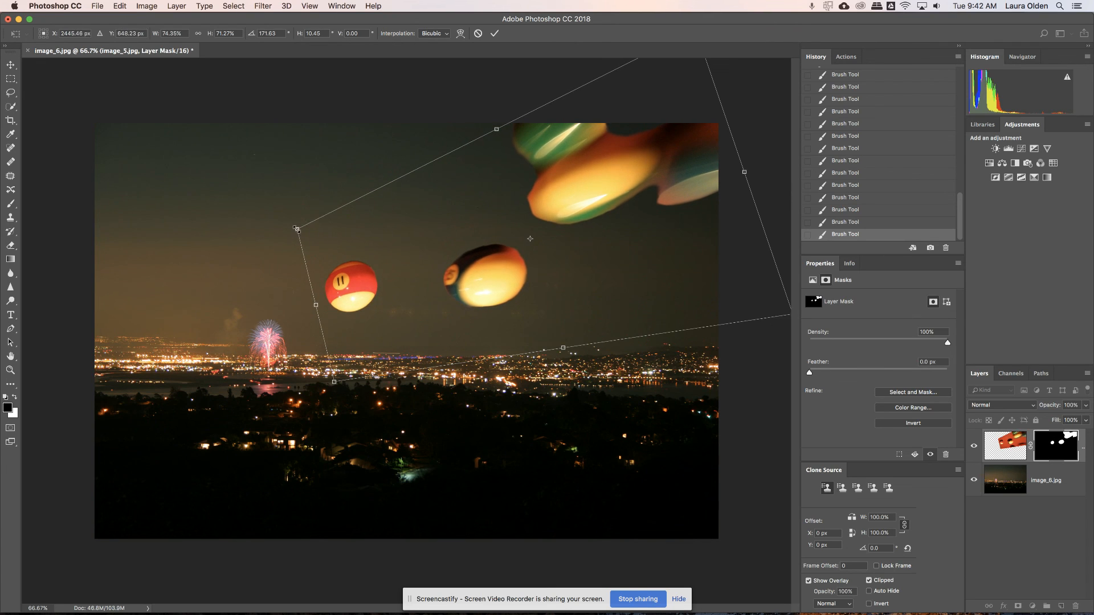